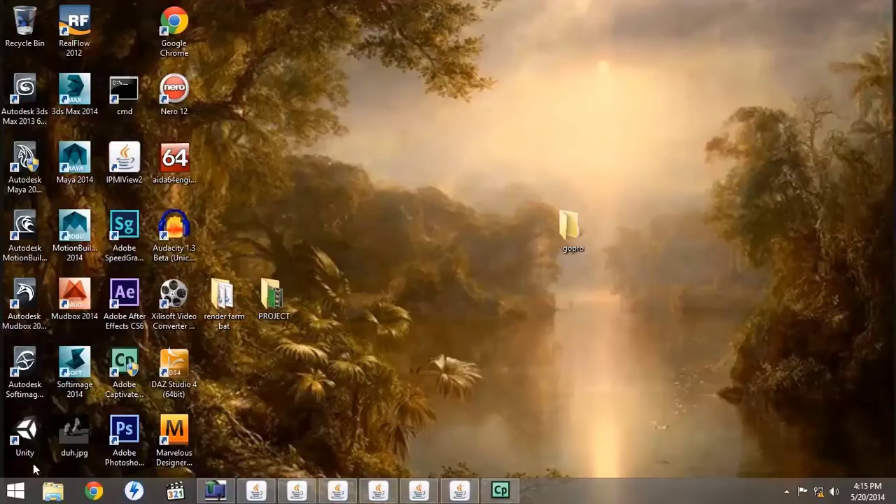
- Launch Backburner Manager from the Autodesk Backburner 2014 program group, with its log listening on port 3234
left_click(16, 492)
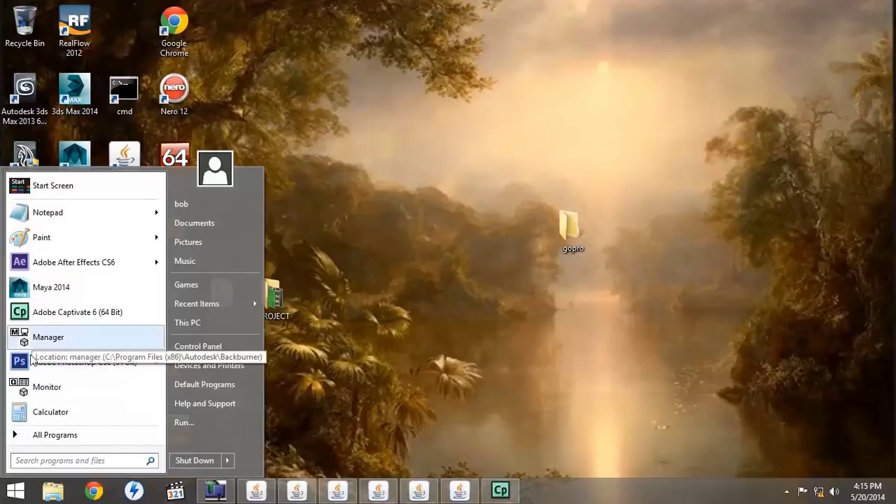
left_click(53, 435)
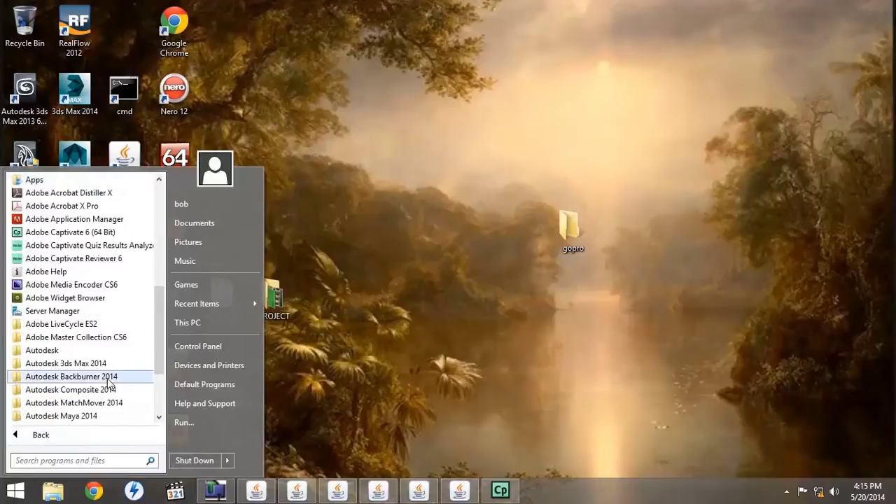
left_click(68, 379)
left_click_drag(62, 388, 57, 396)
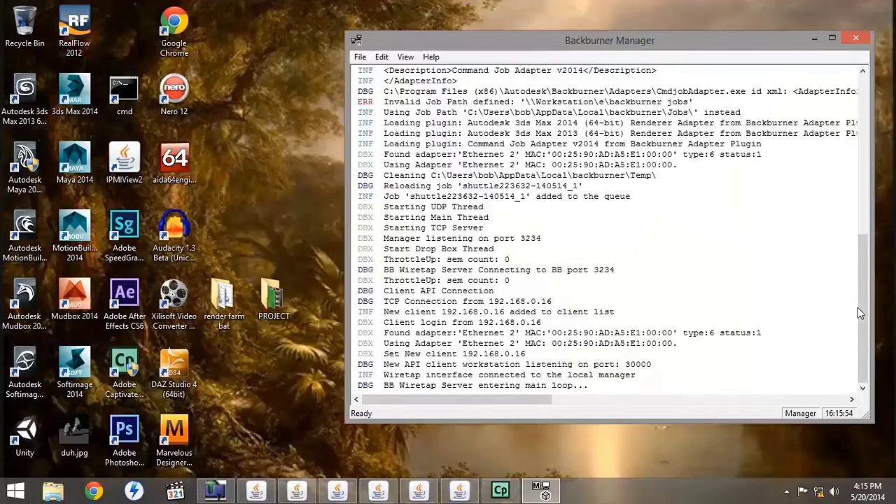
left_click_drag(863, 308, 873, 105)
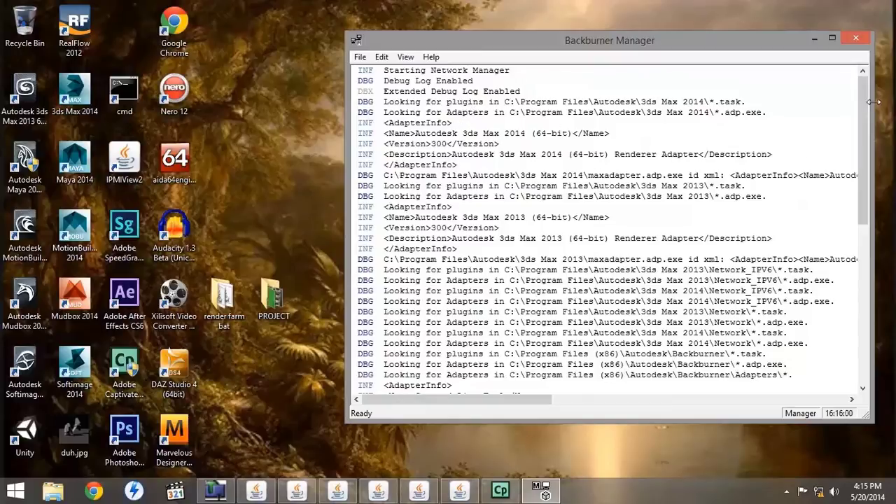
left_click_drag(868, 100, 870, 280)
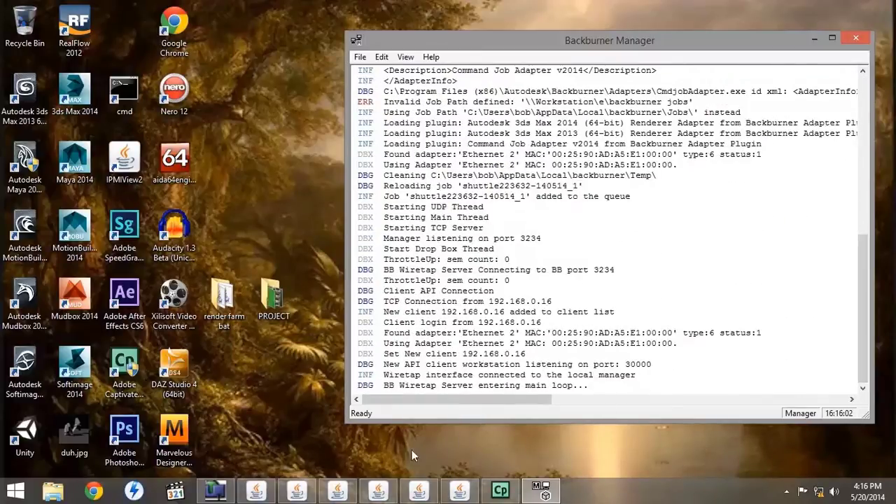
- Launch Backburner Queue Monitor from the Autodesk Backburner 2014 program group
left_click(15, 490)
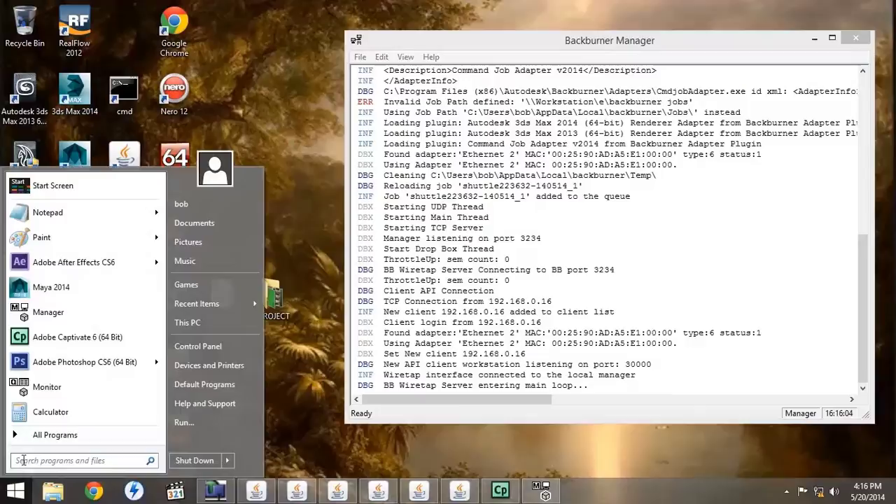
left_click(40, 434)
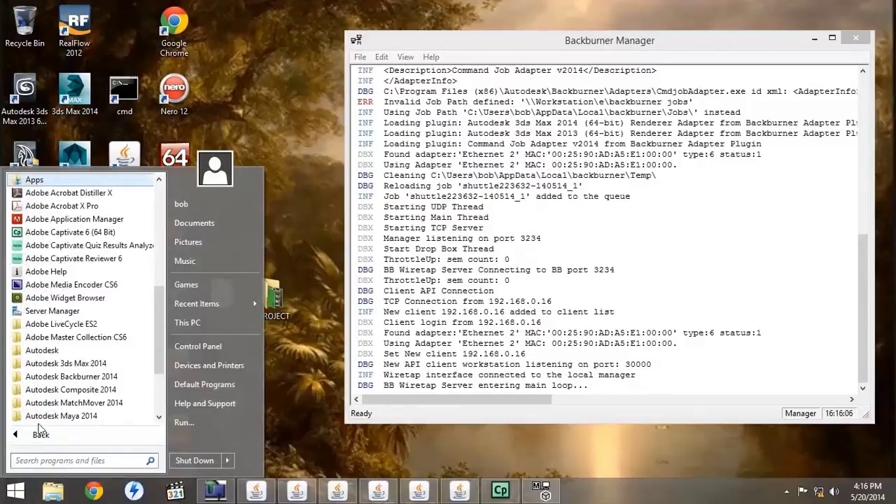
left_click(47, 377)
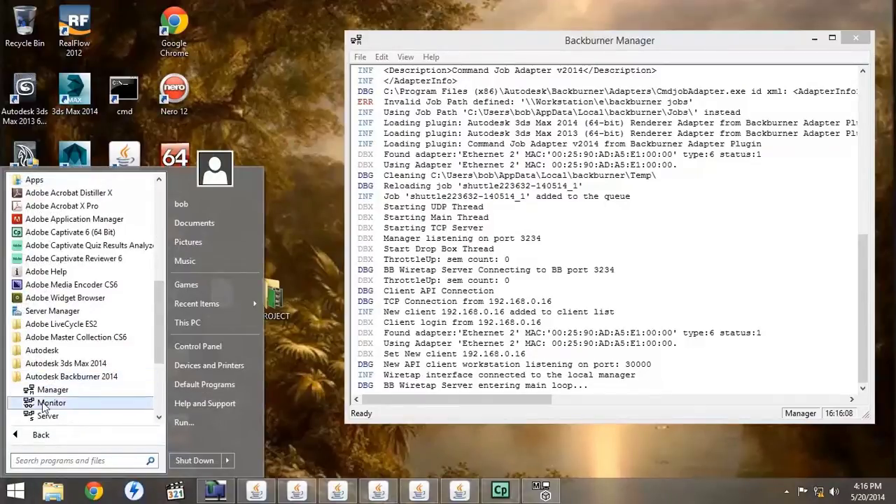
left_click(43, 404)
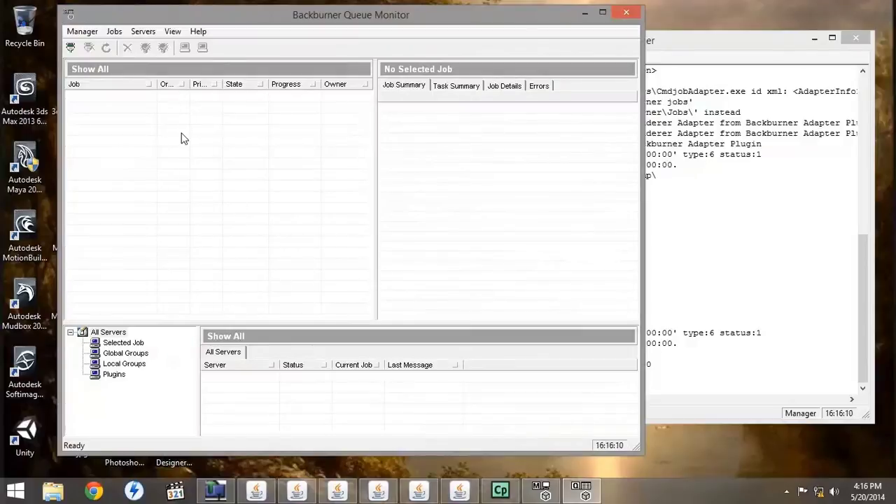
- Connect the monitor to the workstation manager via Automatic Search and enable Manager > Auto-Connect
left_click(82, 31)
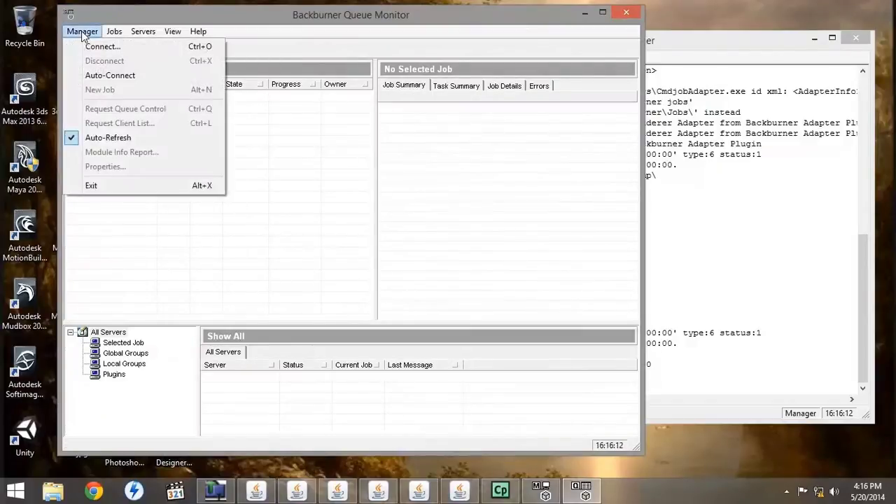
left_click(91, 46)
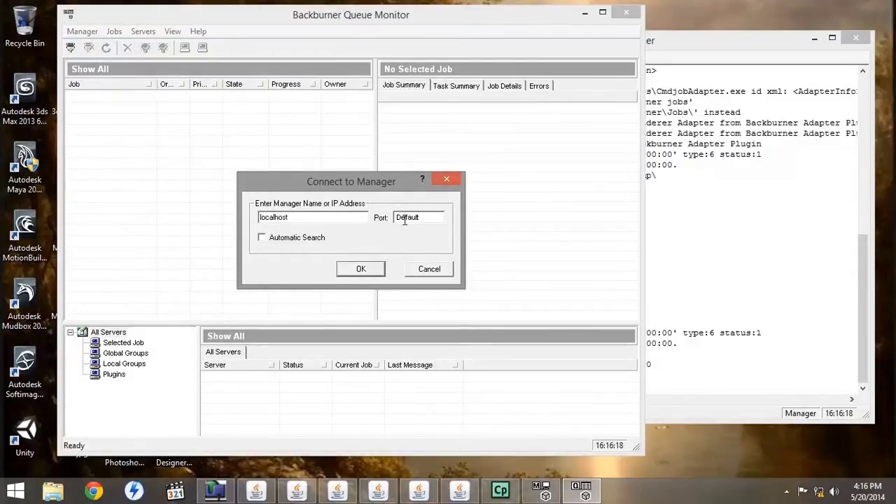
left_click(262, 237)
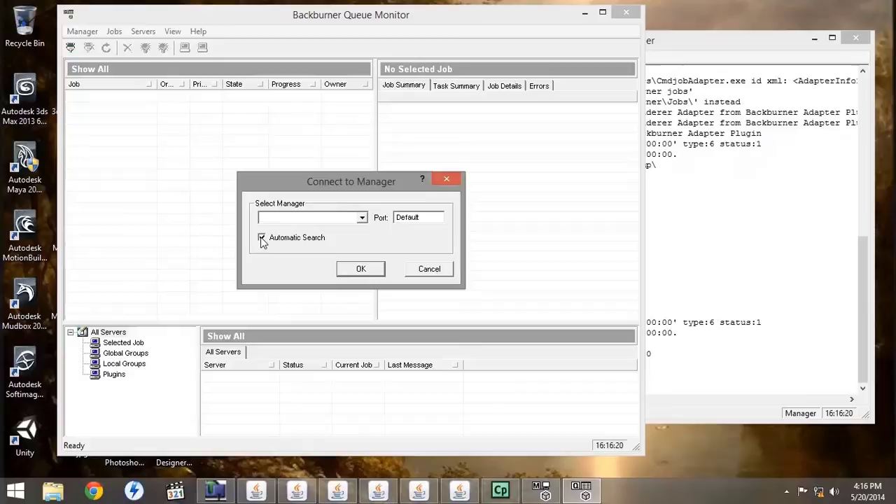
left_click(359, 270)
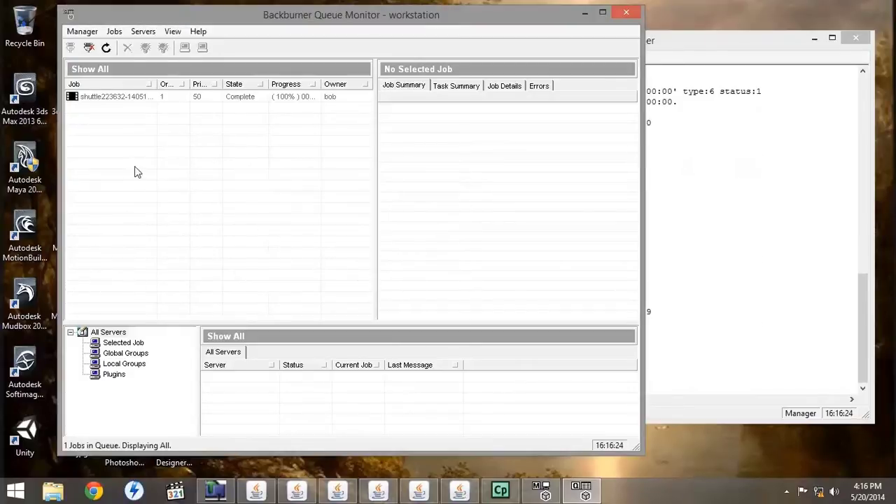
left_click(78, 32)
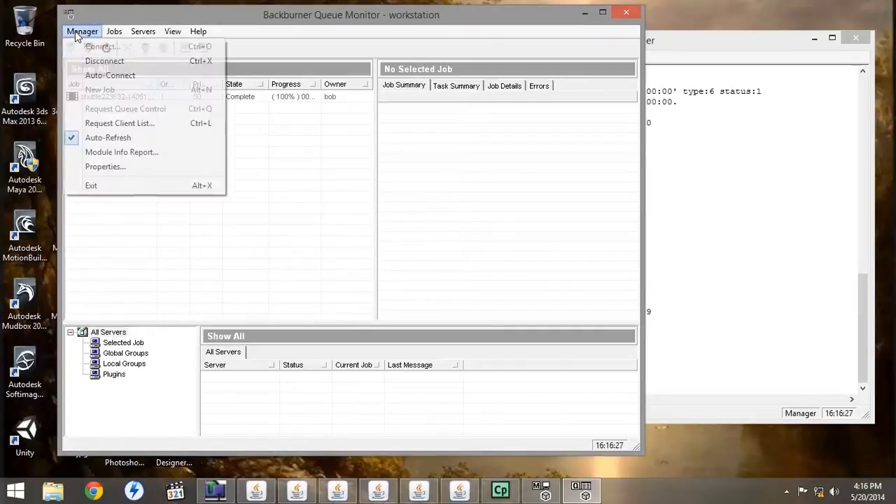
left_click(91, 77)
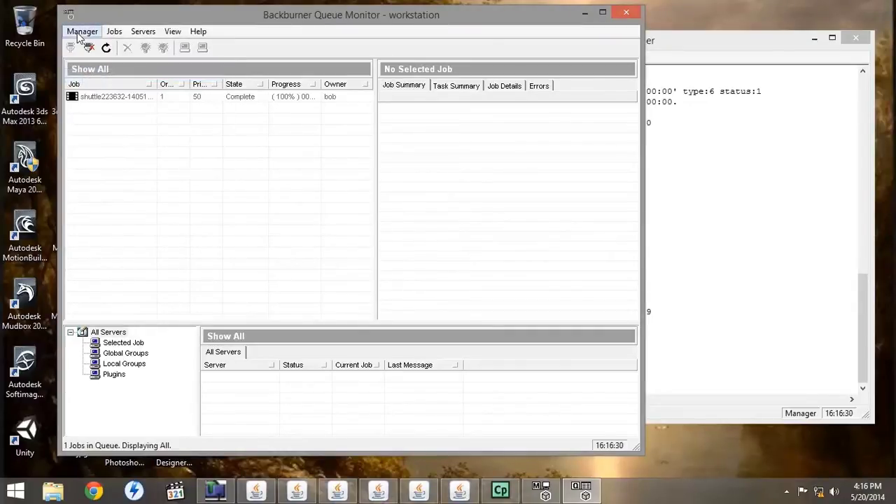
left_click(669, 42)
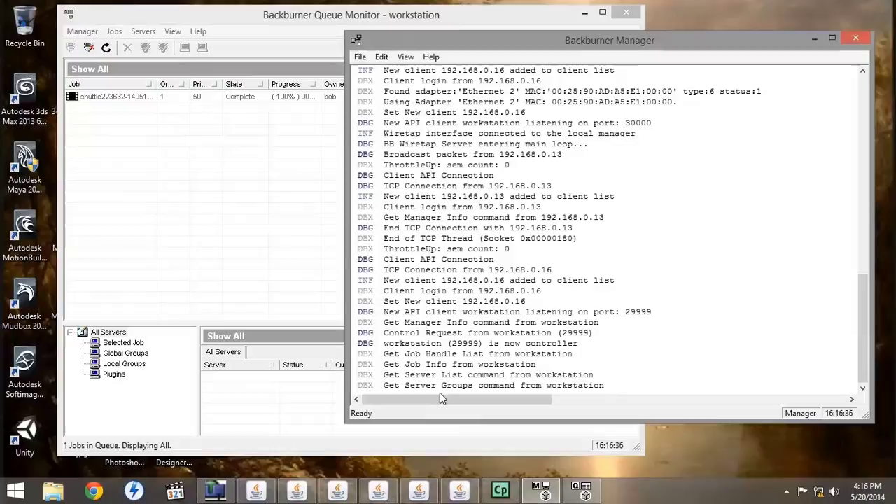
left_click(136, 103)
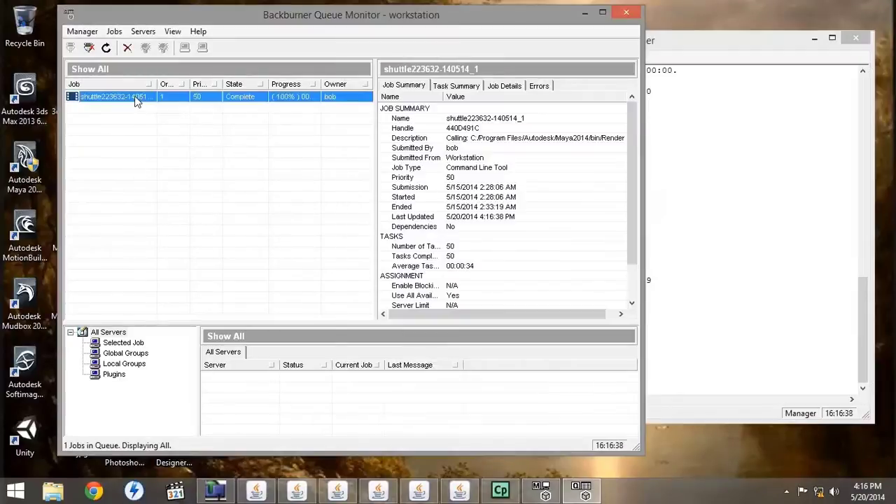
right_click(136, 101)
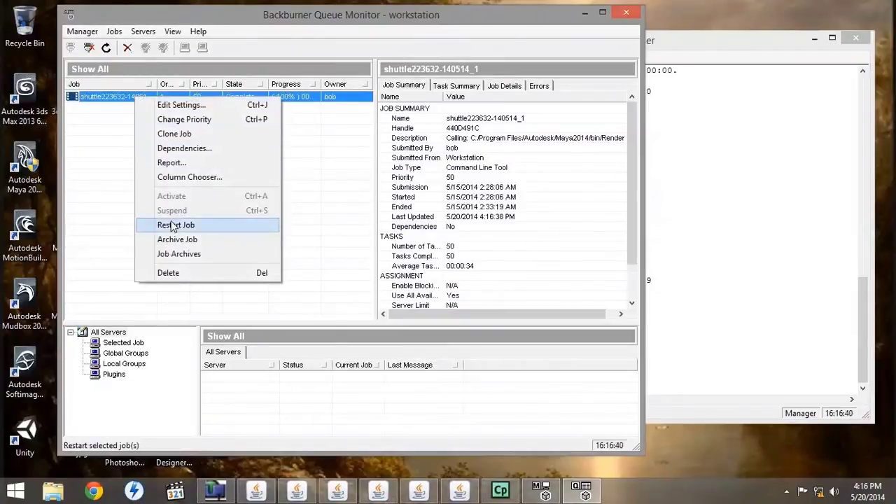
left_click(170, 273)
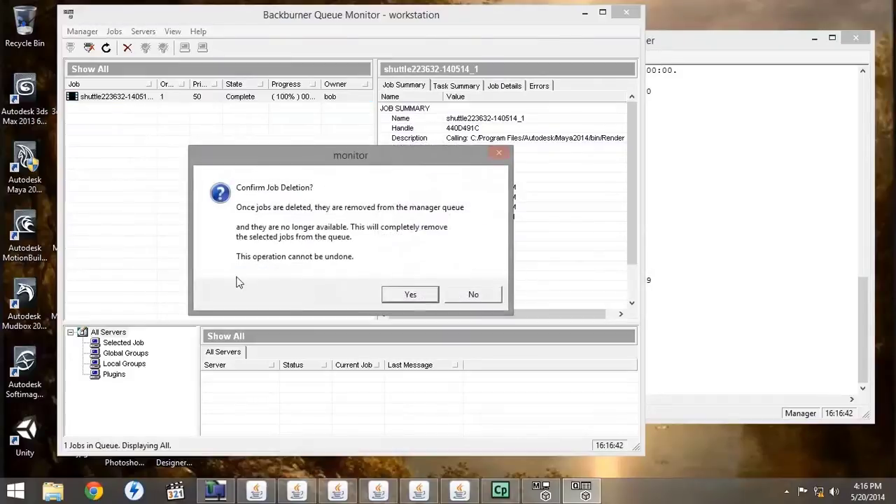
left_click(394, 298)
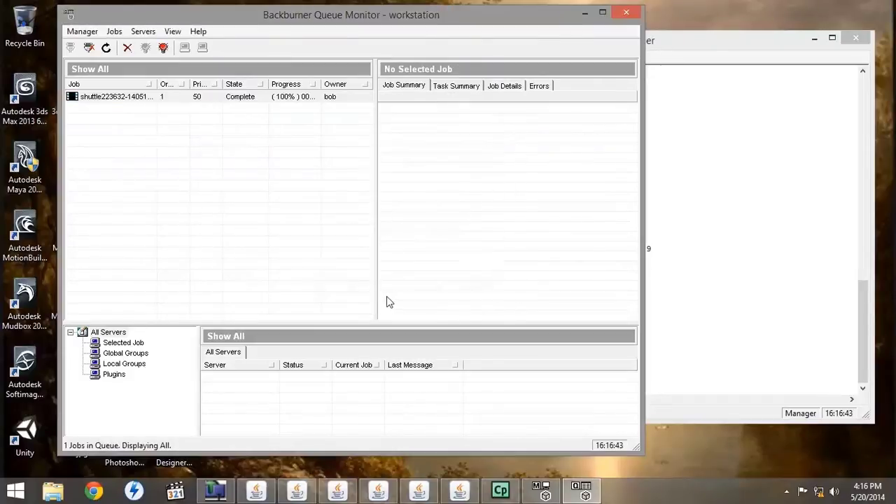
left_click(706, 40)
left_click(362, 59)
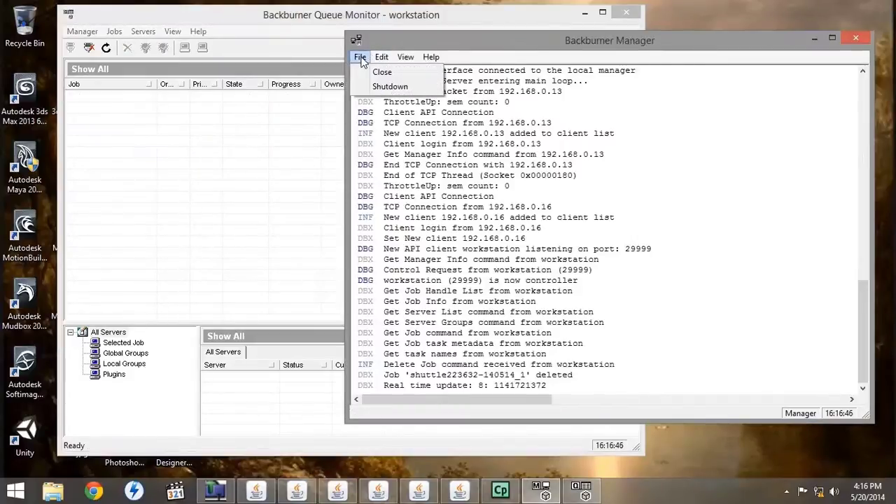
- Open the Manager's General Properties and browse the jobs path to the shared e drive on Workstation
left_click(382, 57)
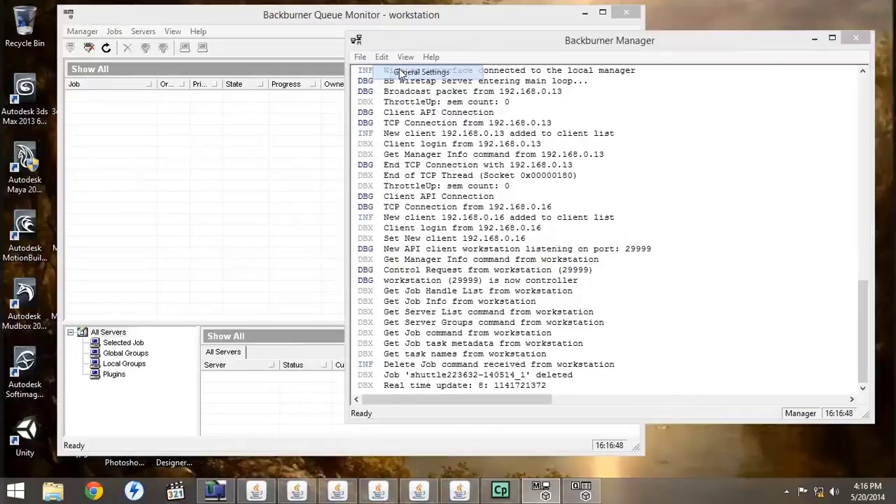
left_click(399, 72)
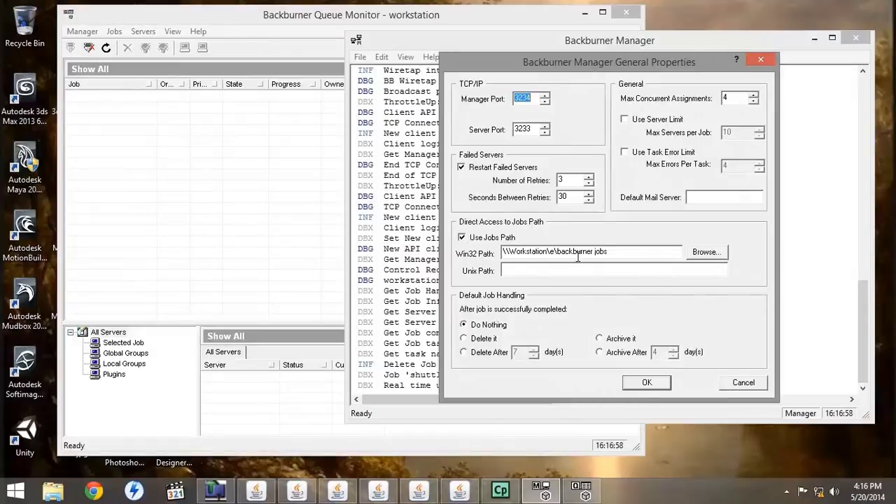
left_click(707, 254)
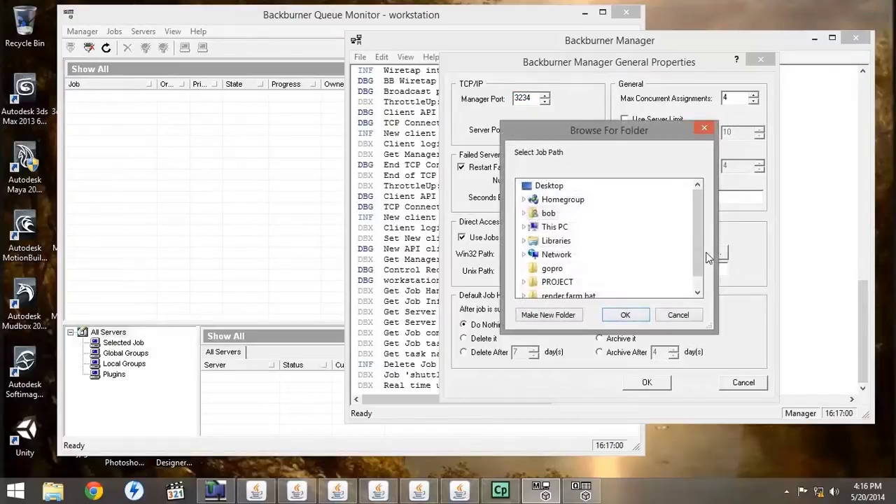
left_click_drag(696, 203, 698, 246)
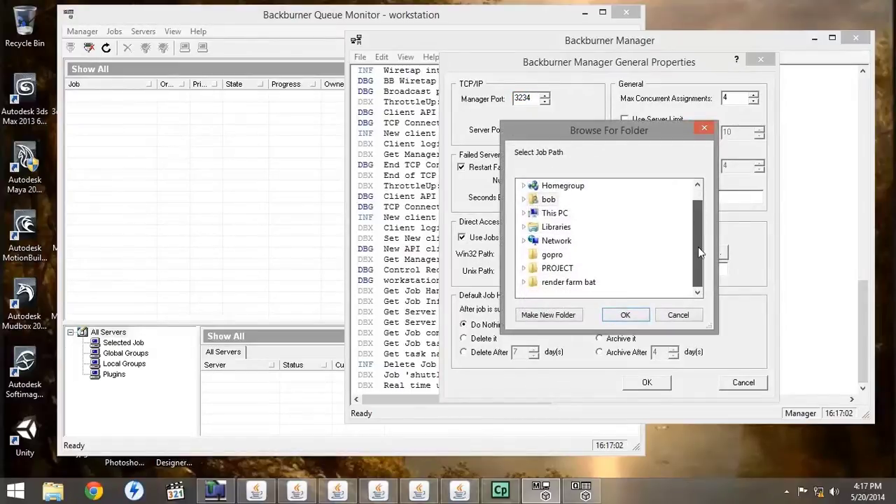
left_click(525, 212)
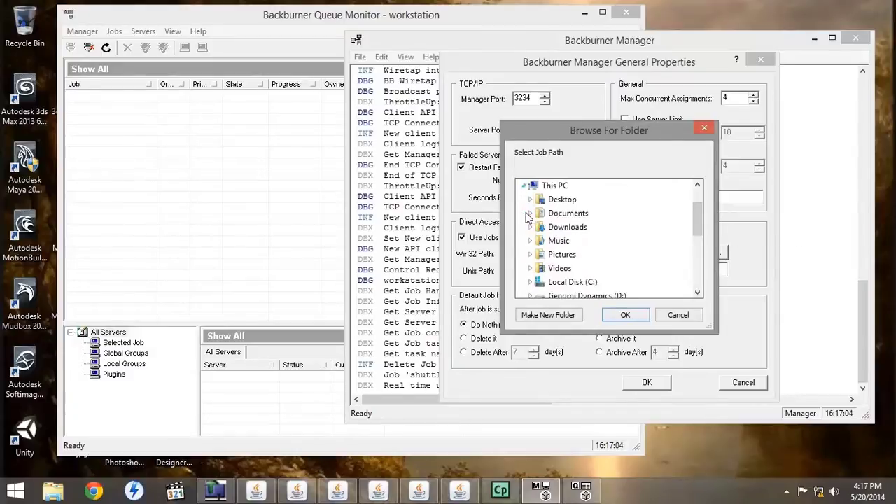
left_click_drag(697, 216, 701, 249)
left_click(580, 270)
double_click(579, 270)
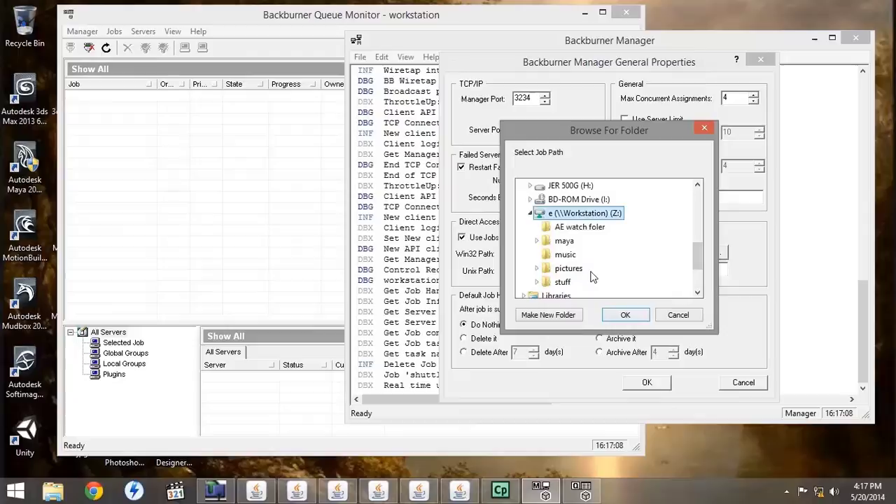
- Create a 'backburner jobs' folder there, set it as the jobs path, and close the properties
left_click(548, 316)
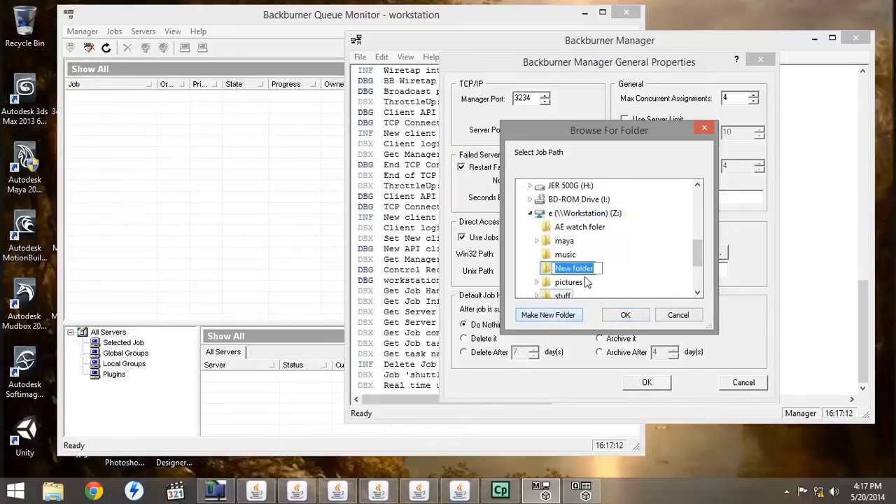
type("b")
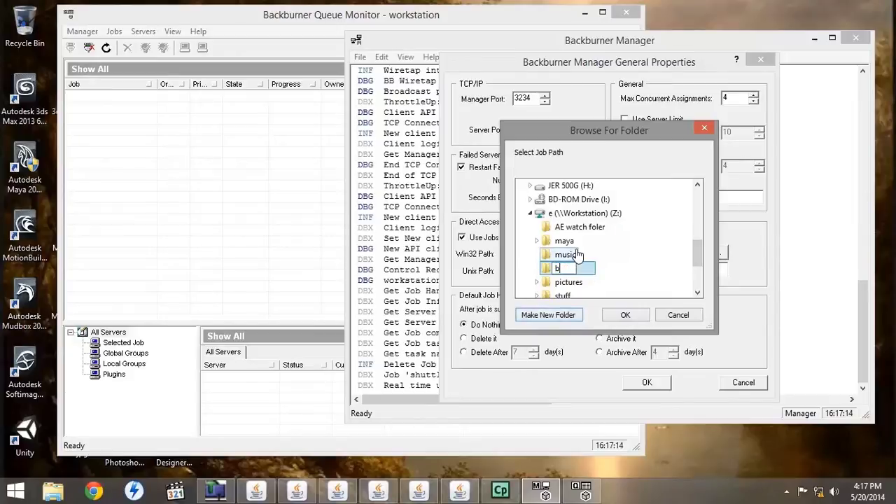
type("ackburner j")
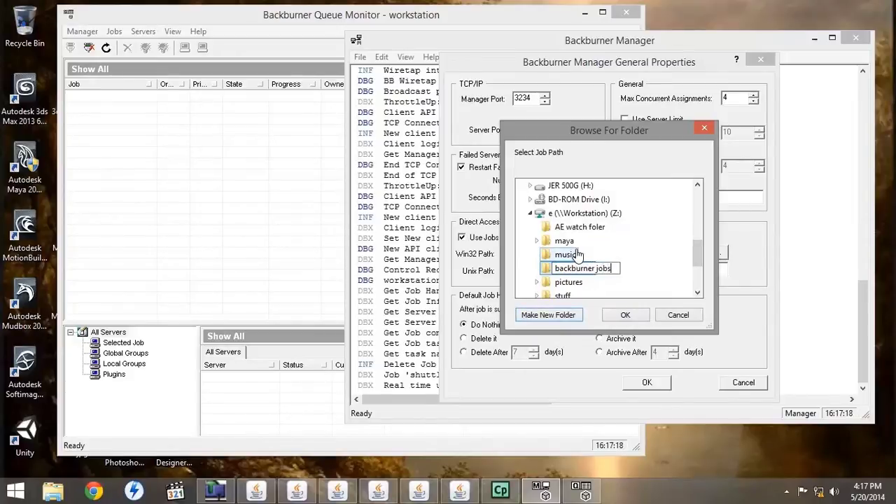
type("obs")
key("Return")
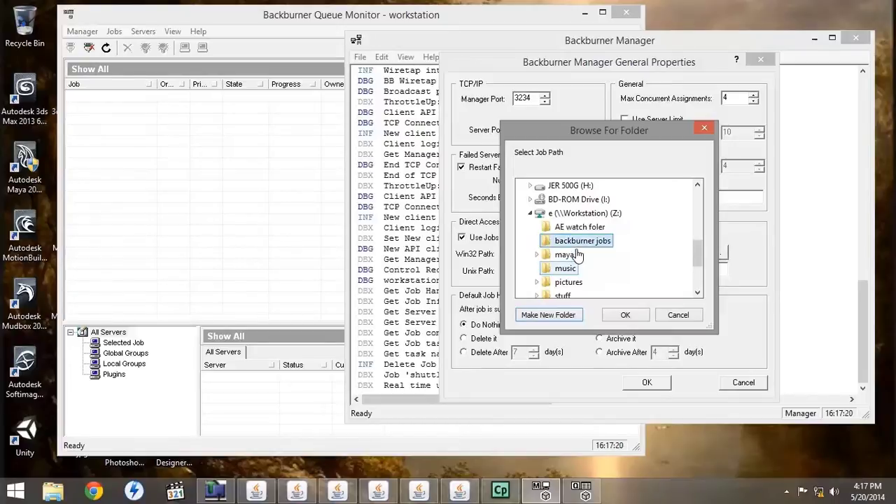
left_click(619, 317)
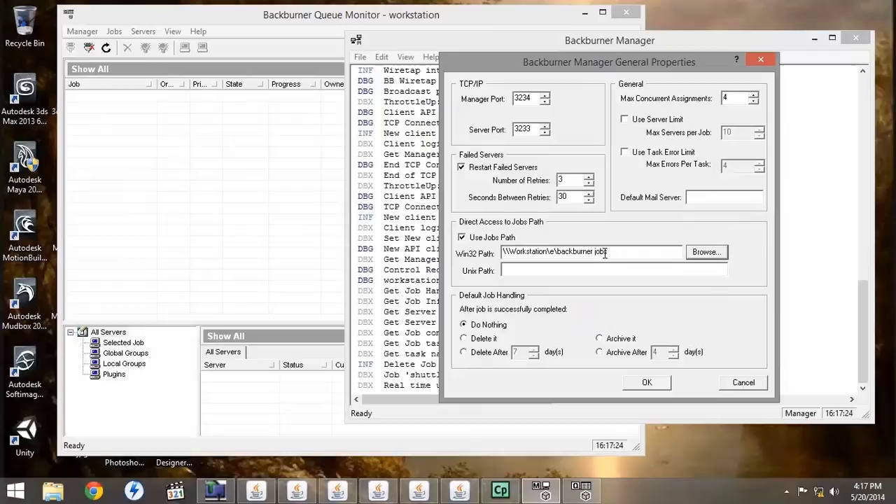
left_click(647, 384)
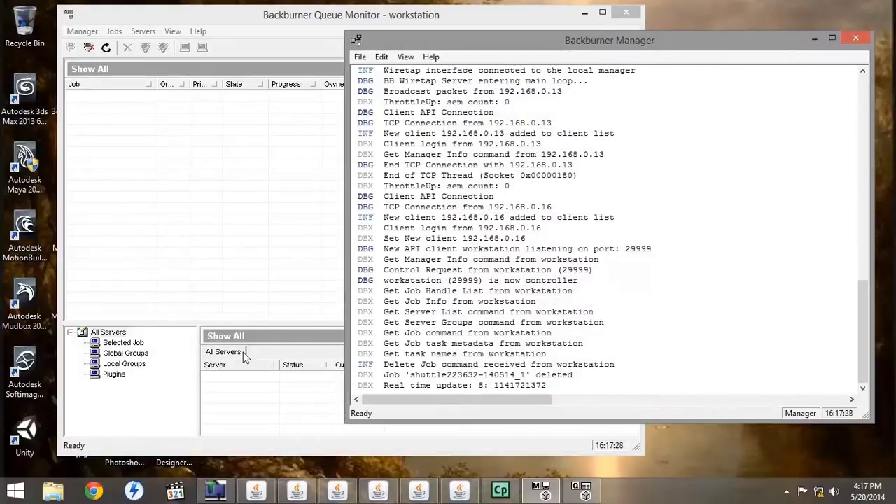
- On Node 3, search for 'server.' and open the Server shortcut's file location
left_click(297, 492)
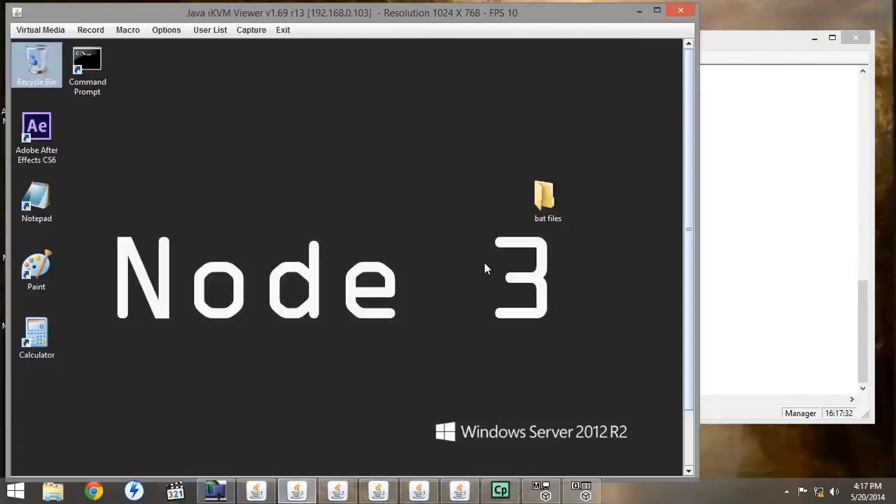
left_click_drag(687, 101, 697, 186)
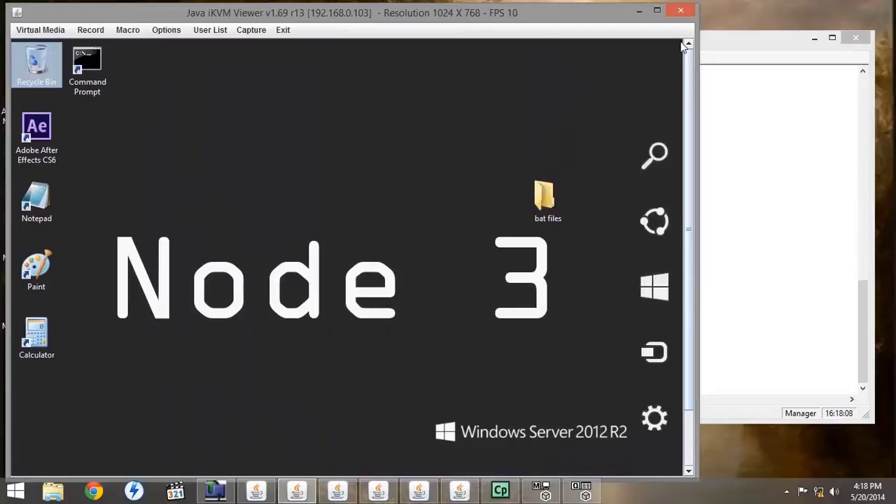
left_click(658, 148)
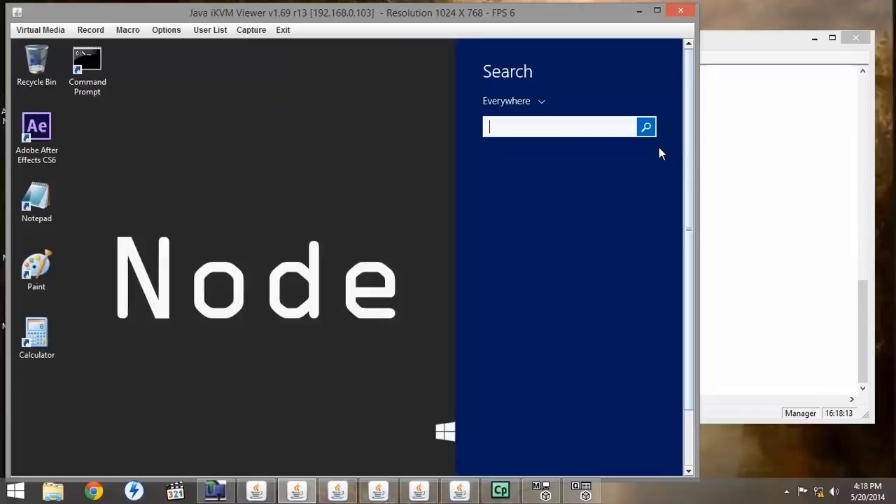
type("server.")
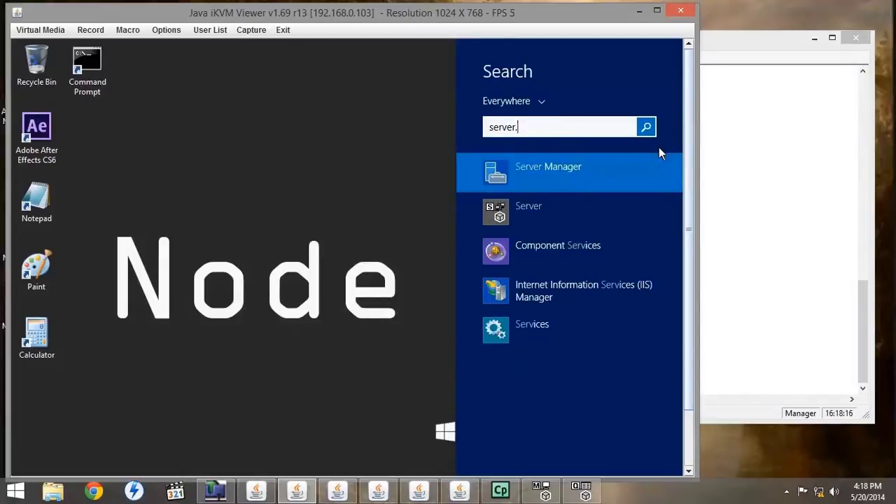
right_click(531, 207)
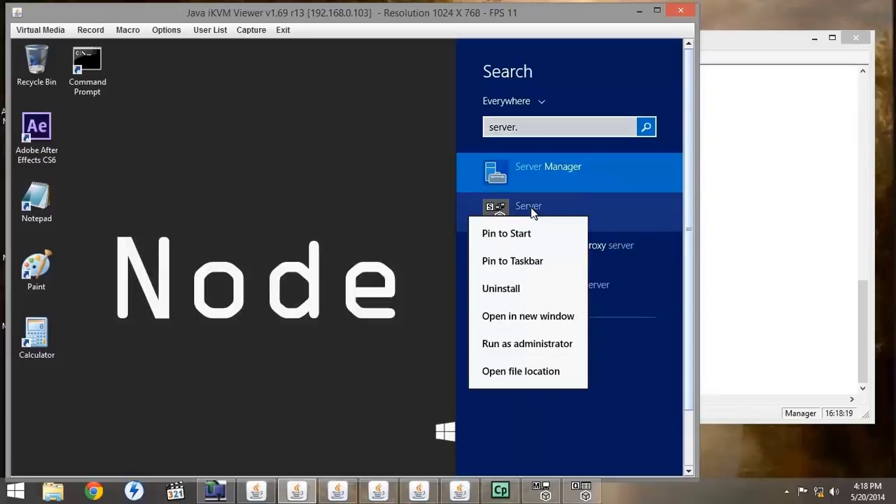
left_click(533, 372)
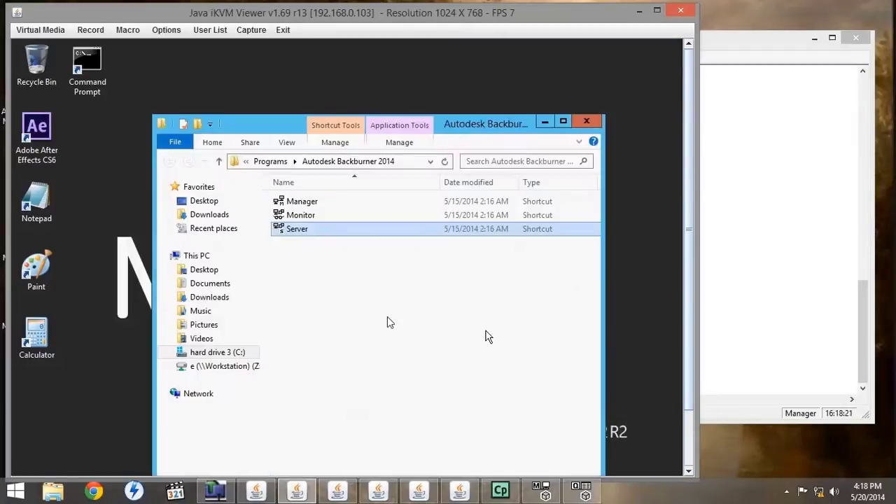
- Copy the Server shortcut onto Node 3's desktop and close the Backburner folder window
right_click_drag(279, 230, 87, 148)
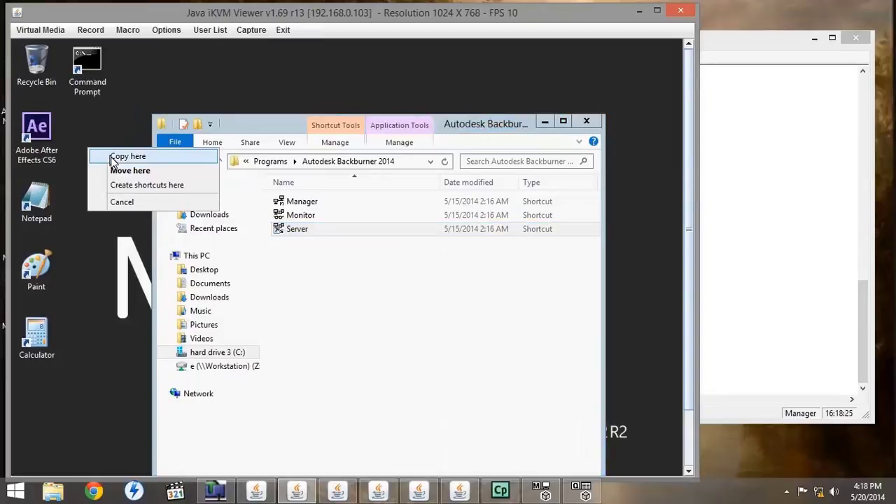
left_click(113, 158)
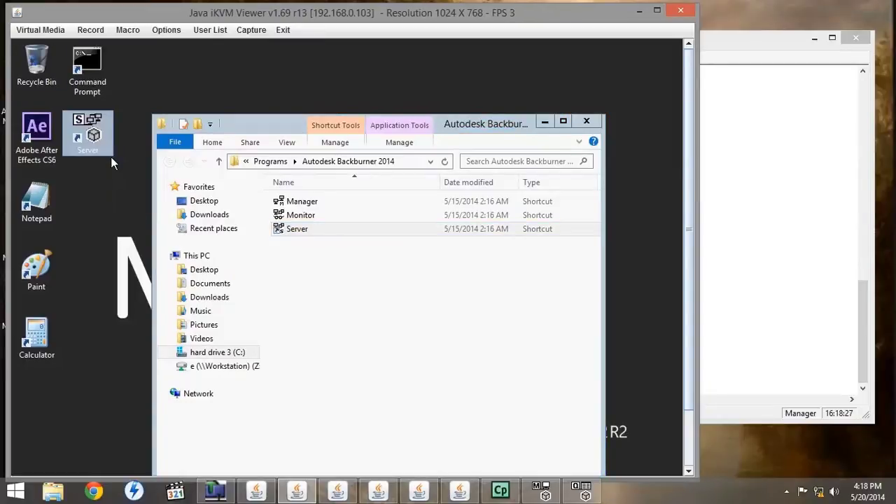
left_click(586, 121)
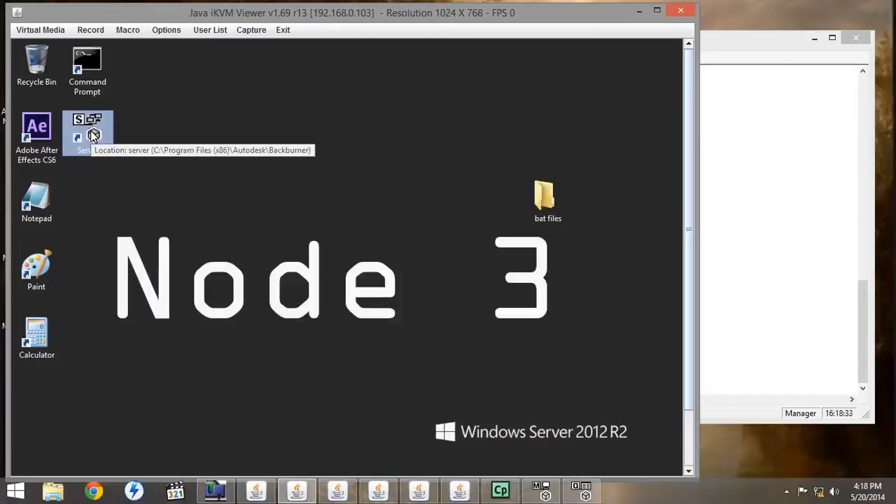
left_click_drag(687, 76, 690, 141)
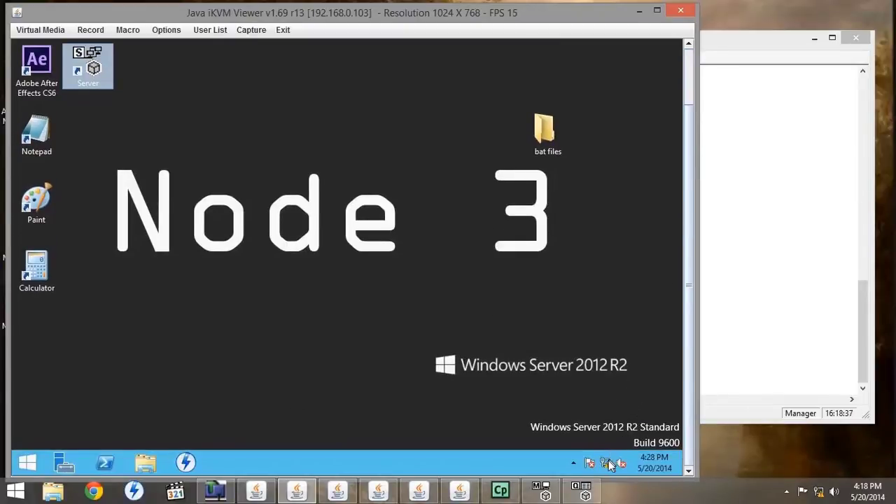
- Open Node 3's Network and Sharing Center and its adapter settings from the tray network icon
mouse_move(609, 467)
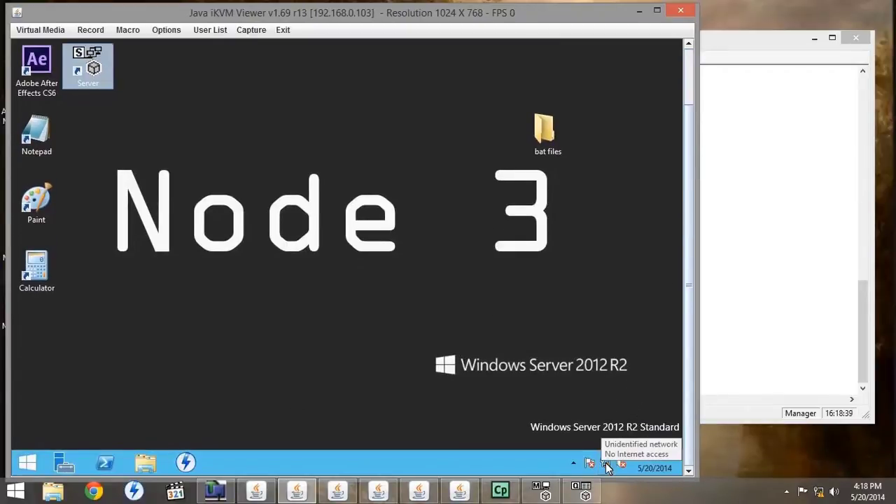
left_click(606, 465)
left_click(361, 389)
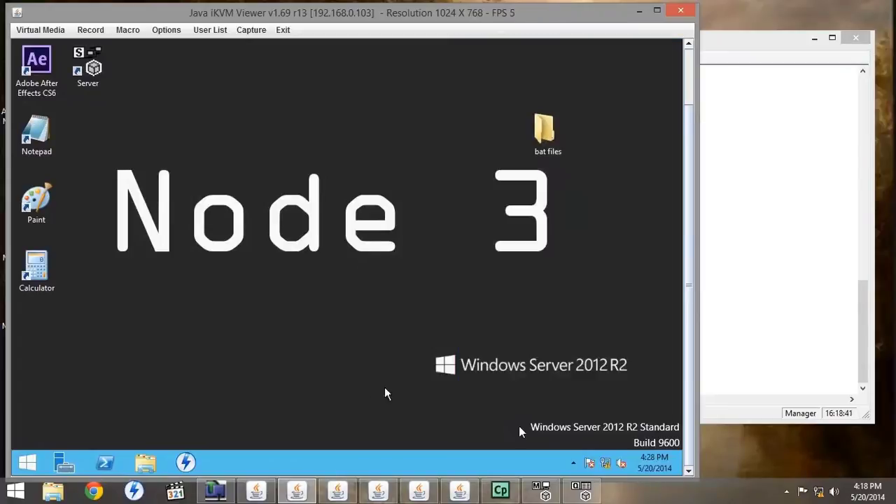
right_click(606, 465)
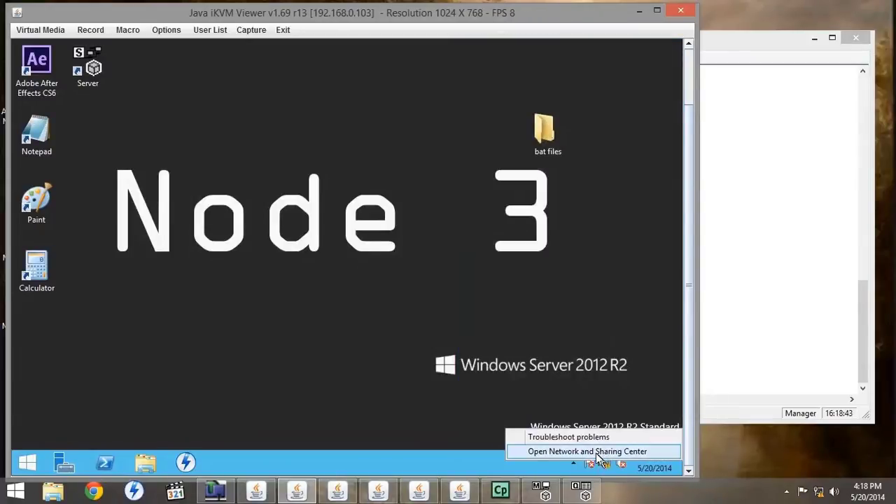
left_click(597, 452)
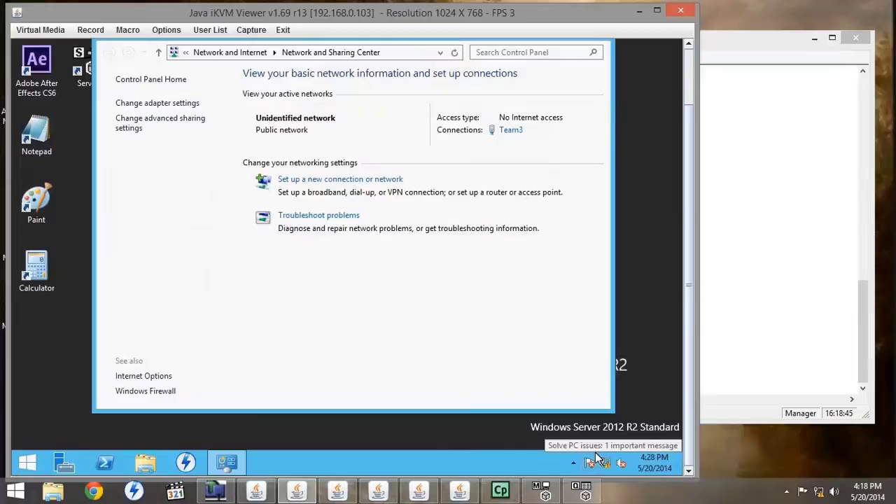
left_click(145, 104)
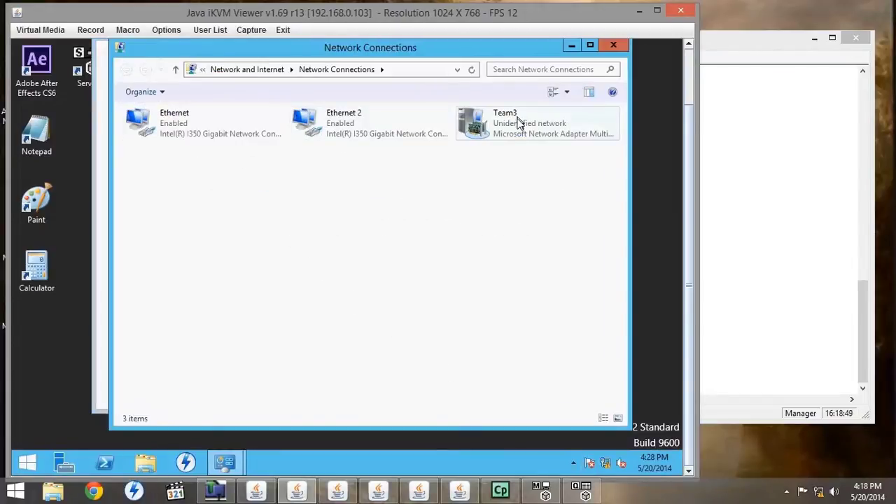
- Open the Team3 adapter's properties and its Internet Protocol Version 6 settings
right_click(519, 123)
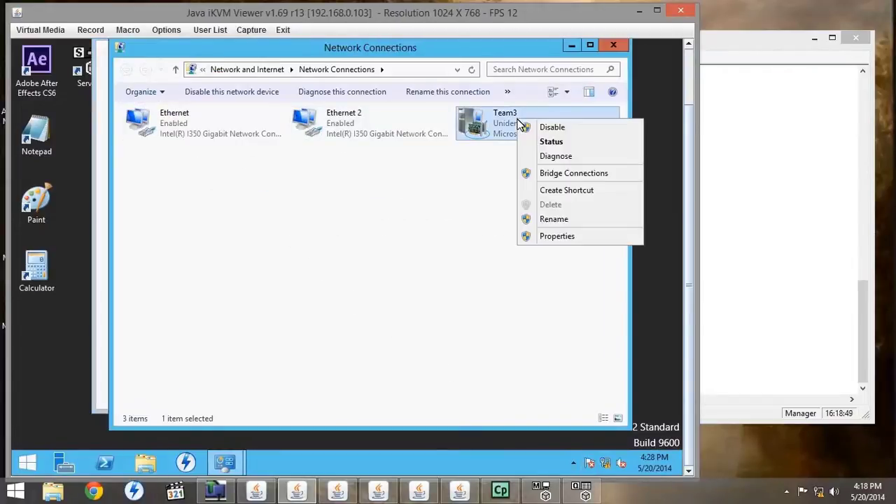
left_click(554, 238)
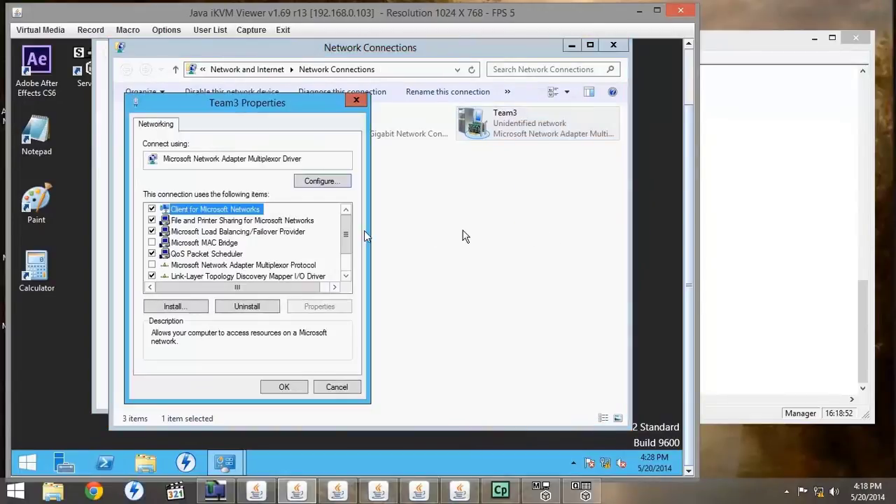
scroll(346, 234, "down", 1)
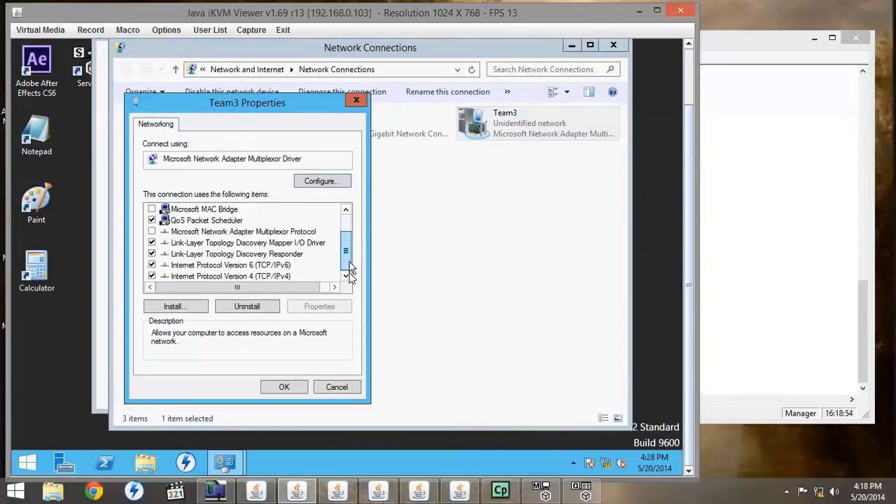
left_click(256, 270)
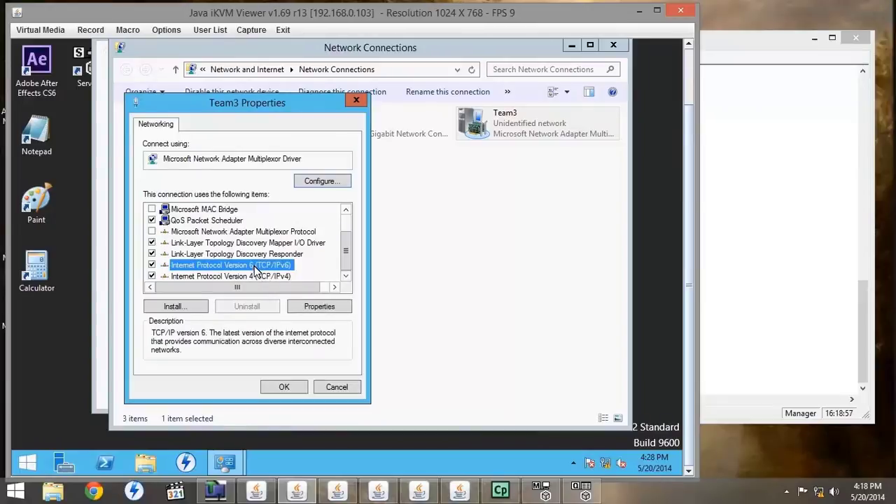
left_click(312, 306)
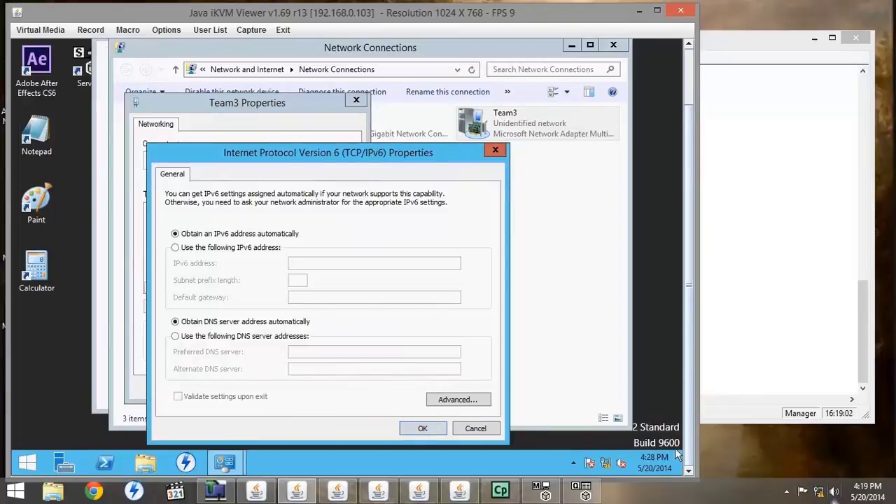
- Open the workstation's Ethernet connection properties through the Network and Sharing Center adapter list
right_click(819, 494)
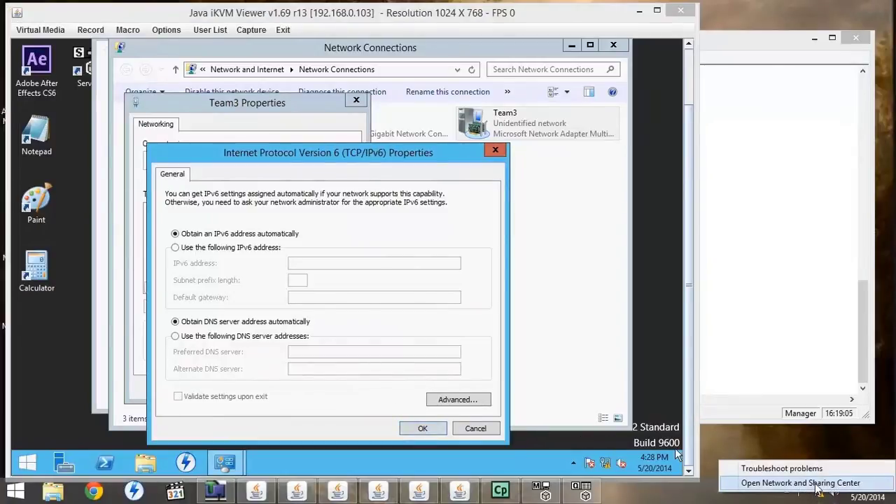
left_click(816, 481)
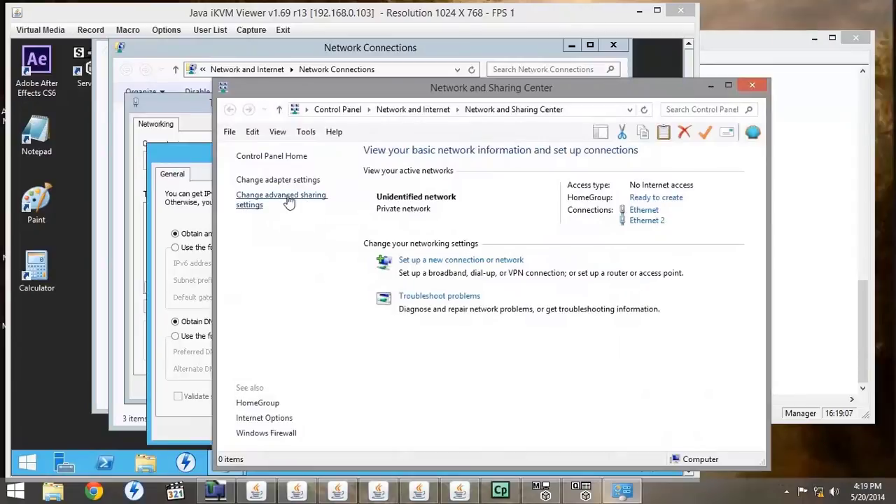
left_click(276, 184)
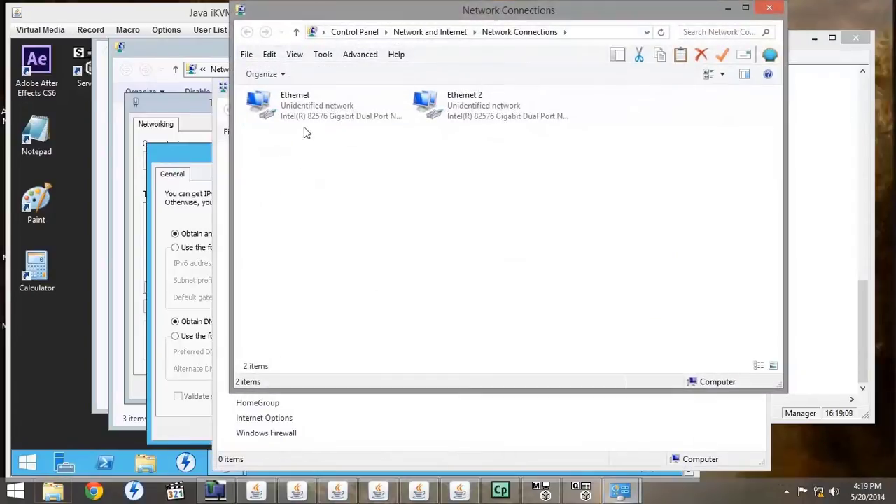
right_click(304, 106)
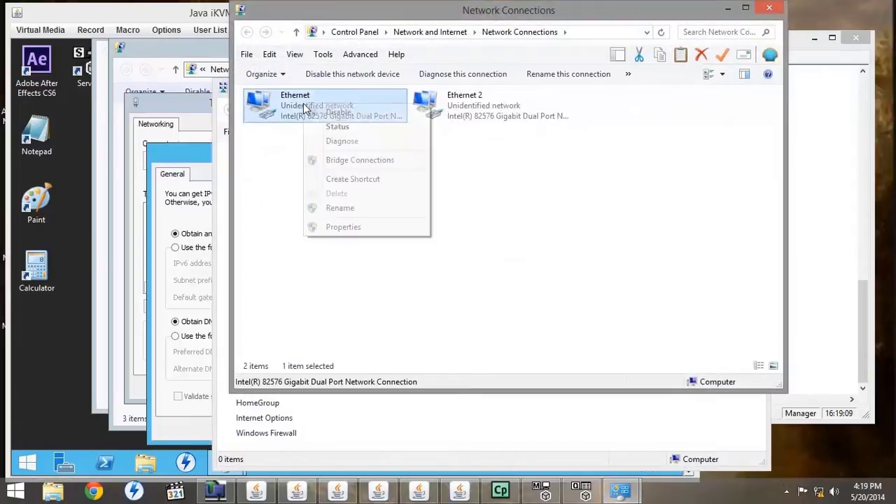
left_click(348, 230)
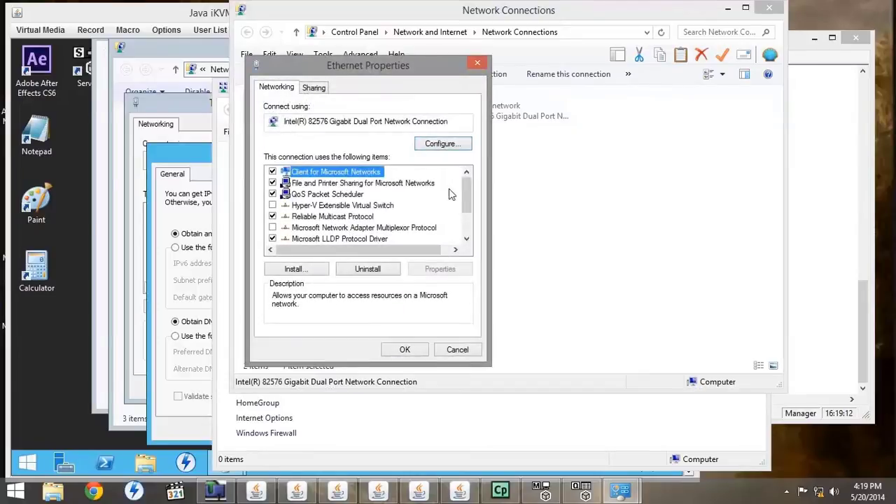
- Uncheck Internet Protocol Version 6 (TCP/IPv6) for Ethernet, apply with OK, and close Network Connections
left_click_drag(468, 184, 467, 203)
left_click(357, 228)
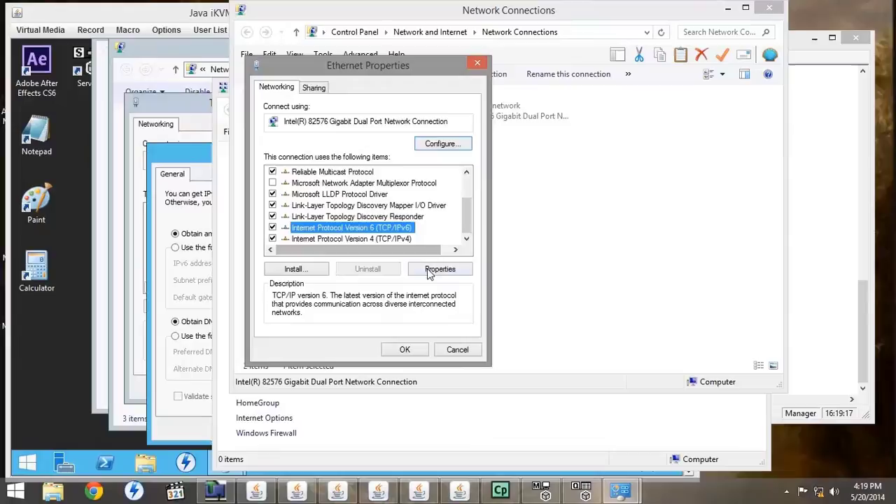
left_click(434, 269)
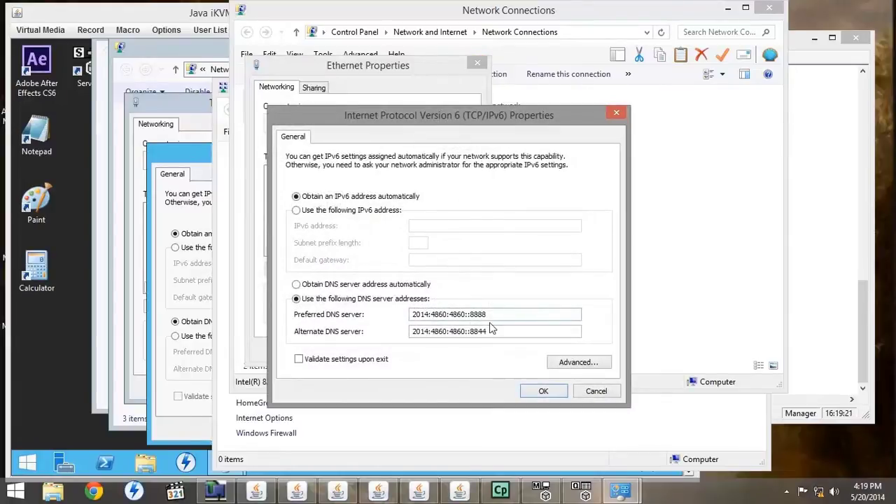
left_click(616, 113)
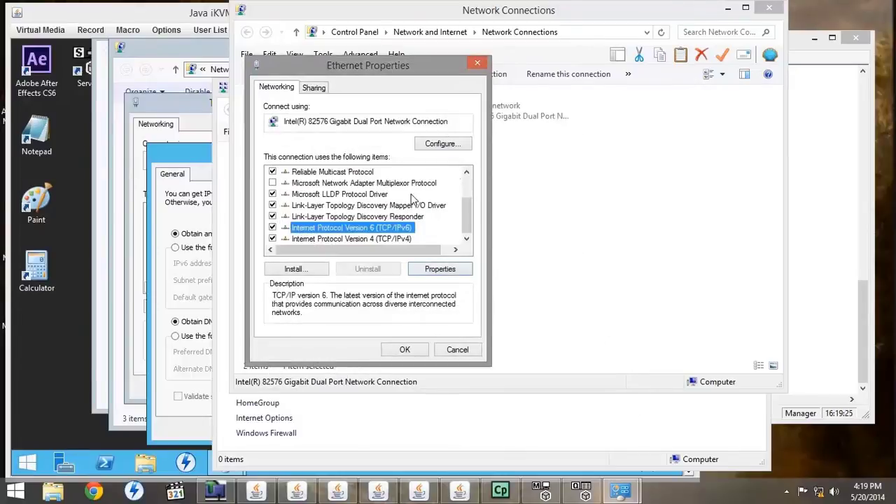
left_click(272, 227)
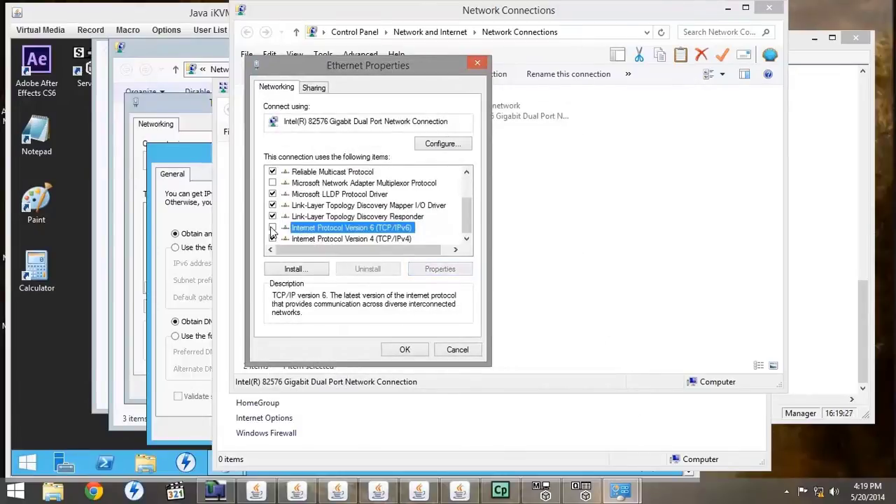
left_click(405, 349)
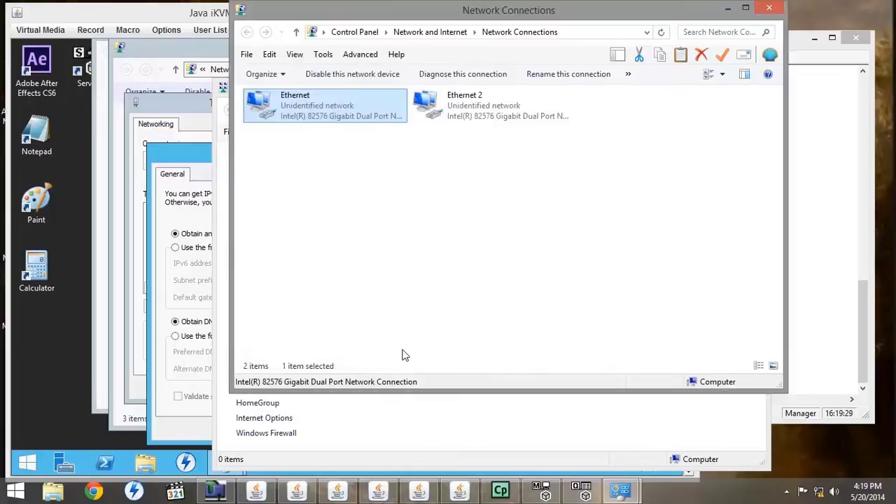
left_click(769, 8)
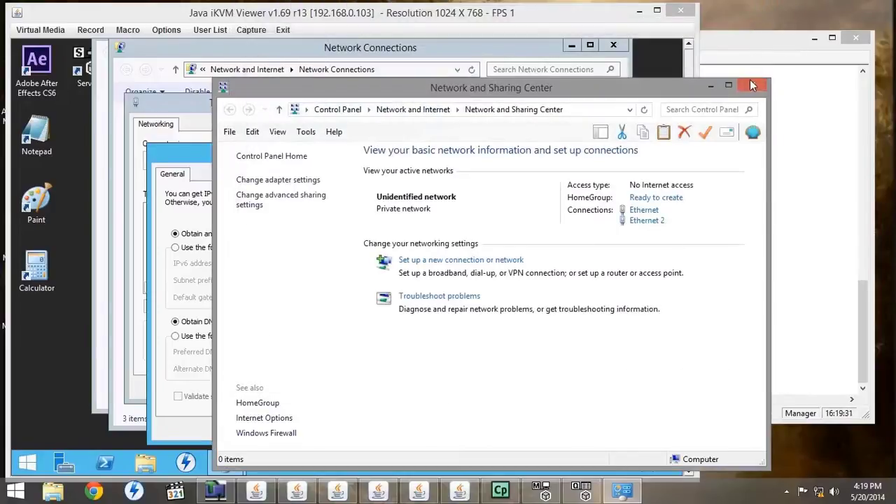
- Uncheck TCP/IPv6 on Node 3's Team3 adapter, apply with OK, and close both network windows
left_click(749, 85)
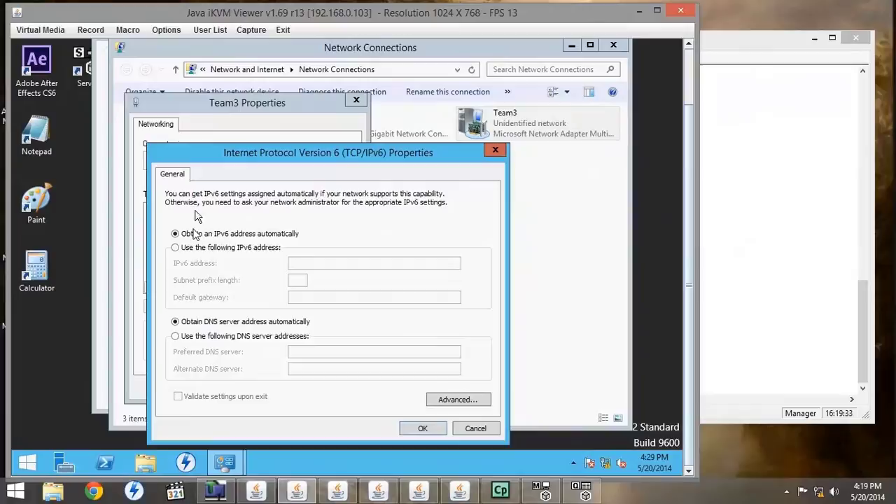
left_click(495, 150)
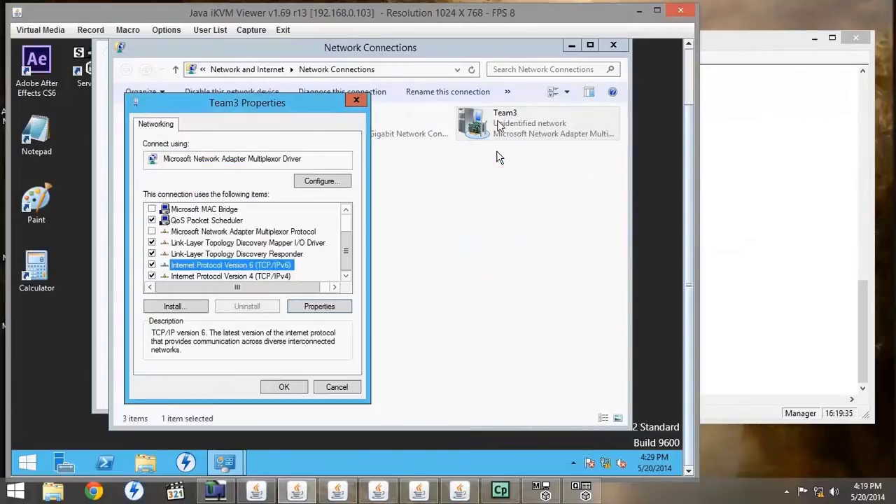
left_click(152, 265)
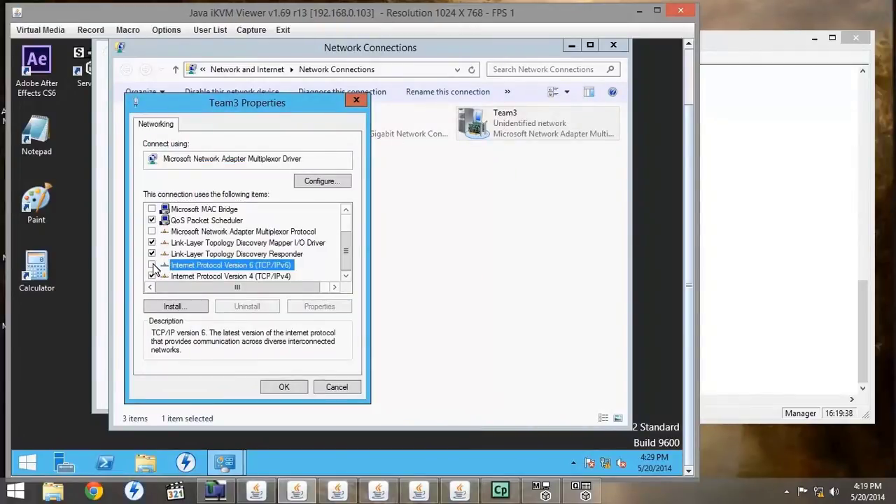
left_click(282, 388)
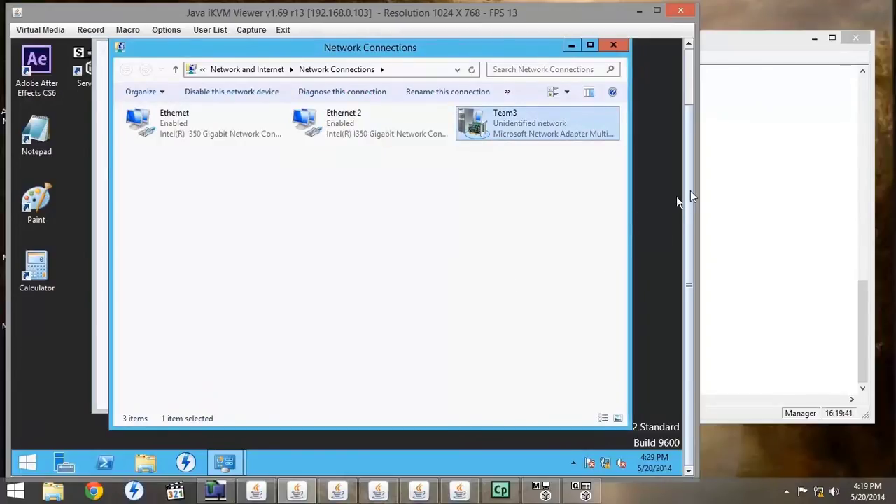
left_click_drag(690, 191, 685, 123)
left_click(612, 114)
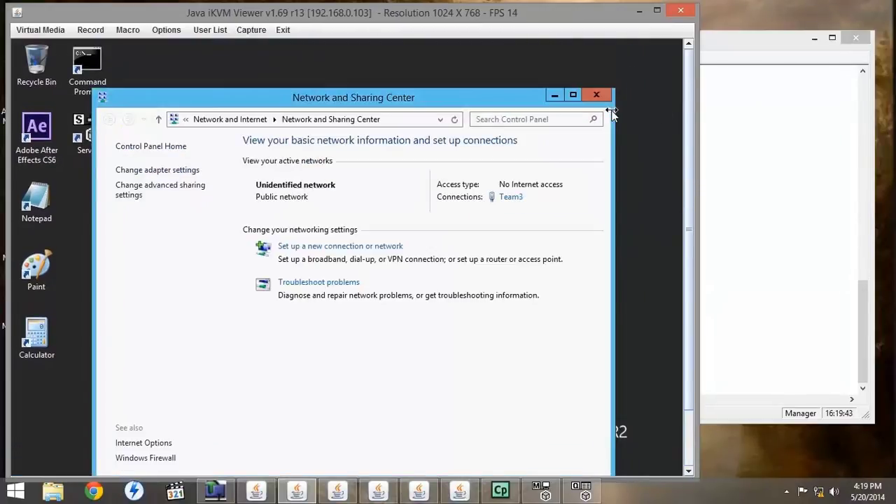
left_click(596, 95)
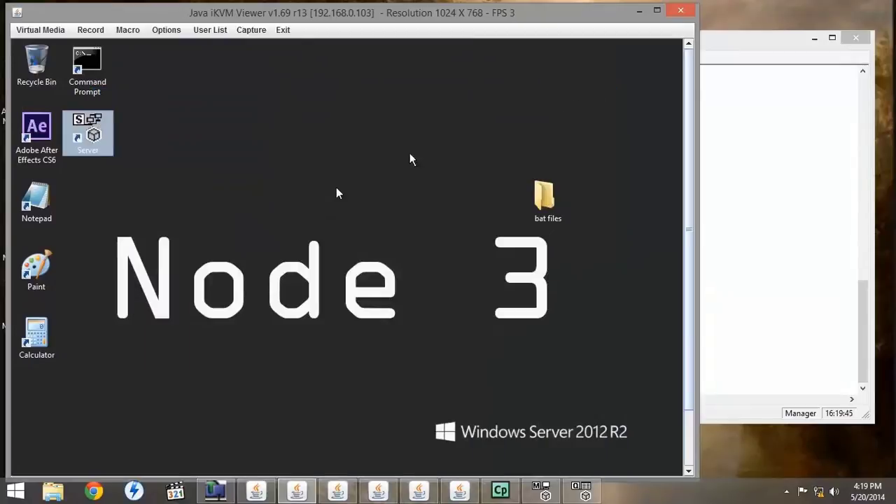
- Start Backburner Server on Node 3, check node3 is idle in Queue Monitor, then open an admin Command Prompt
double_click(91, 136)
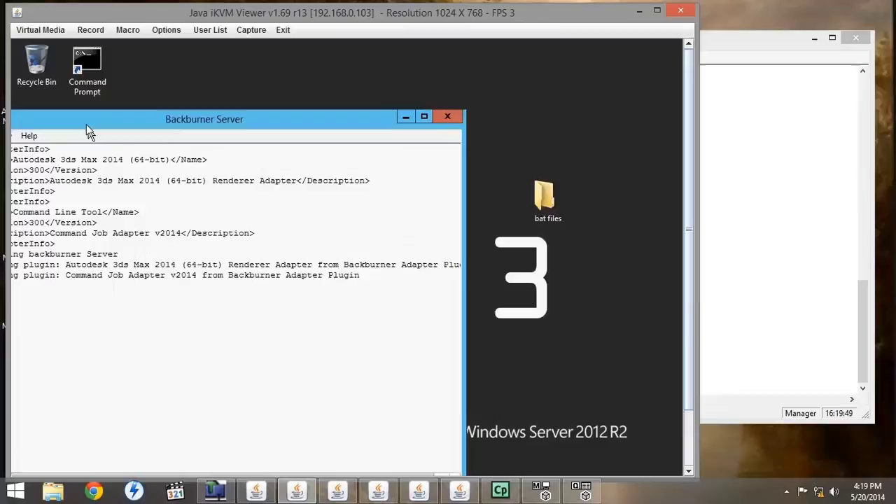
left_click_drag(84, 120, 179, 83)
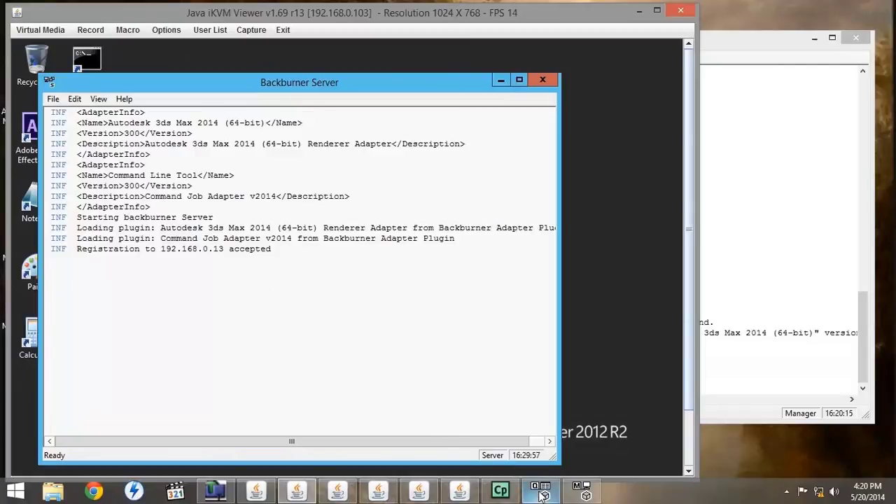
left_click(539, 489)
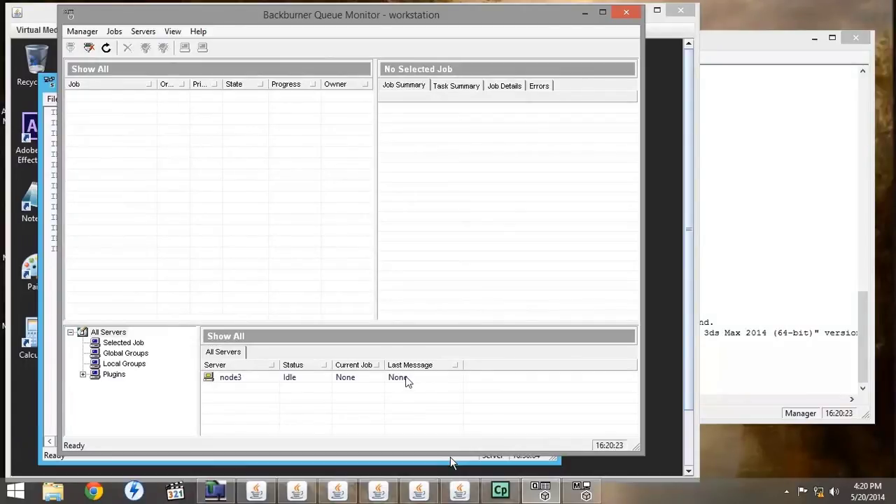
left_click(662, 302)
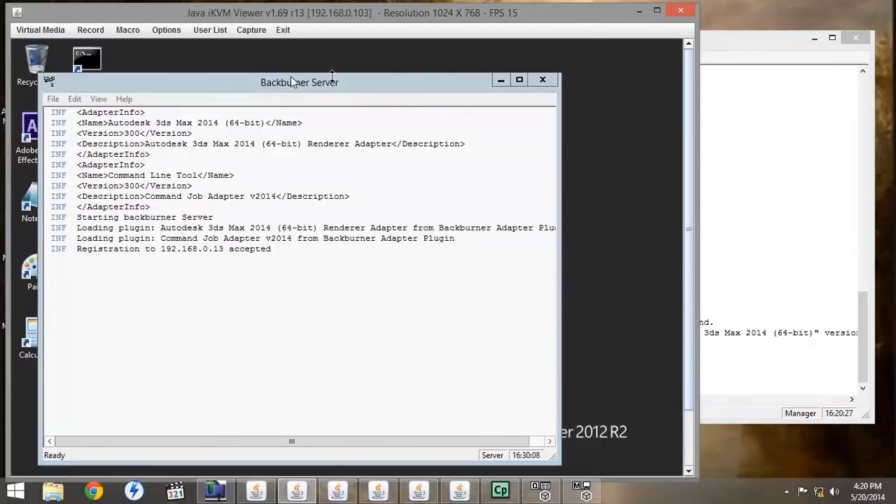
left_click(236, 84)
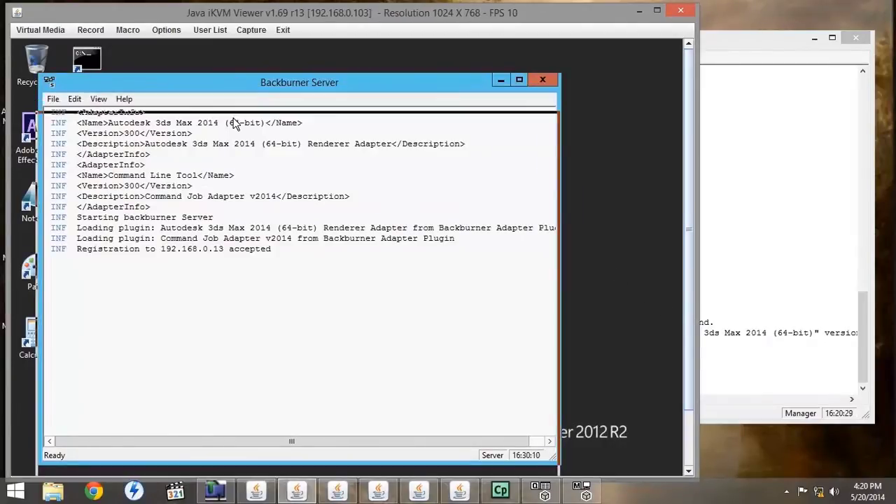
left_click_drag(236, 85, 234, 123)
double_click(91, 63)
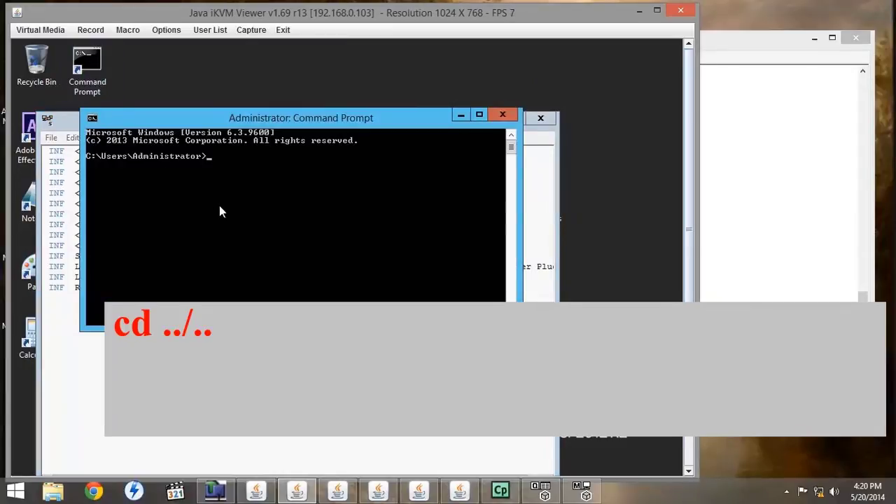
- Change into program files (x86)/autodesk/backburner and run serversvc -i to install the Backburner Server service
type("cd ../..")
key("Return")
type("cd ")
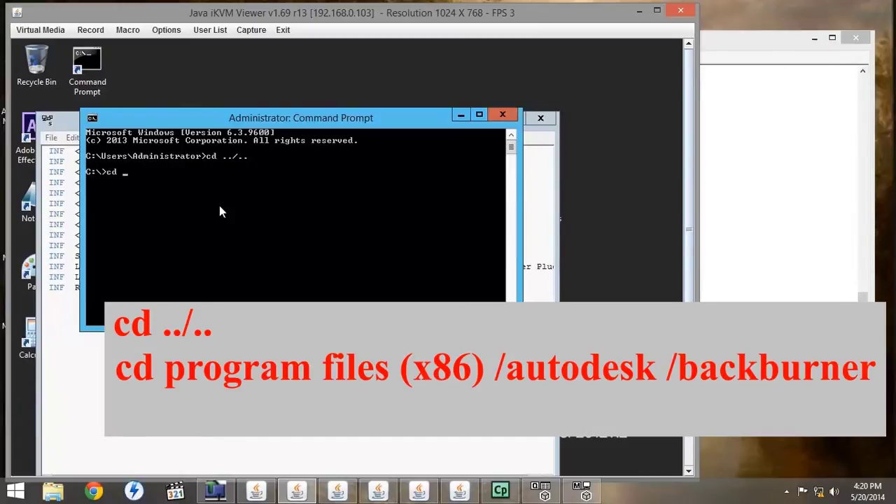
type("program files (x86")
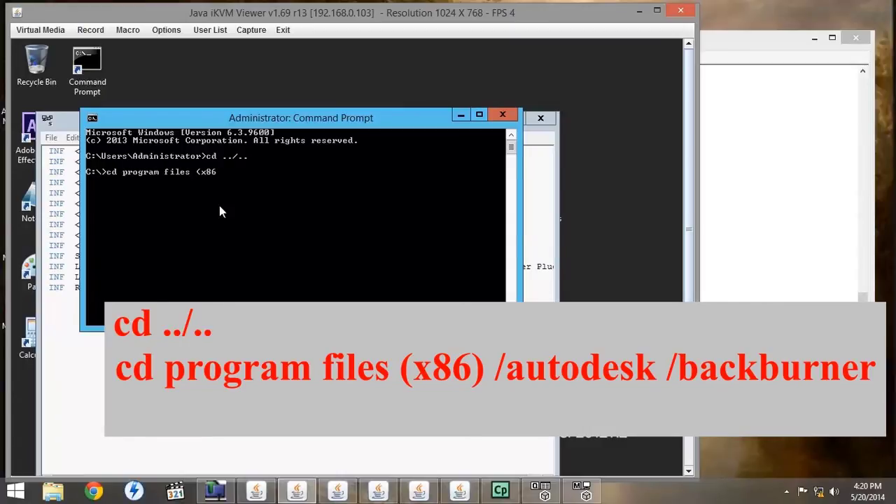
type(") /autodesk /backburner")
key("Return")
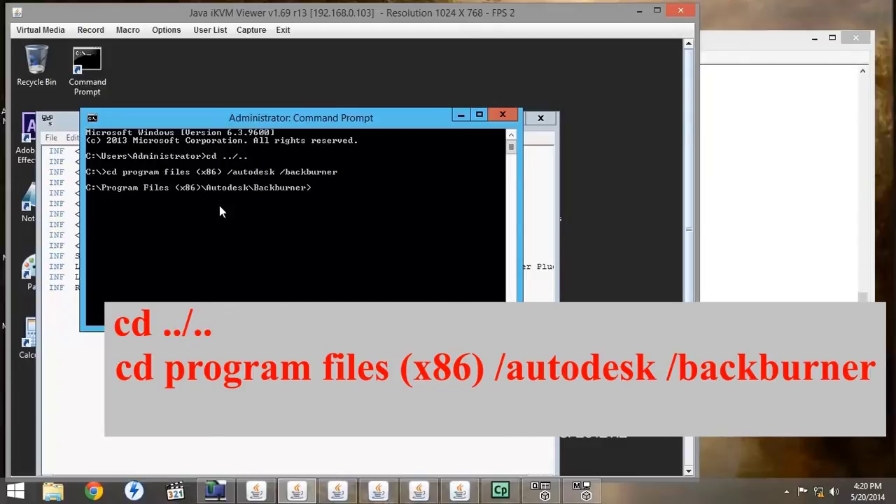
type("serve")
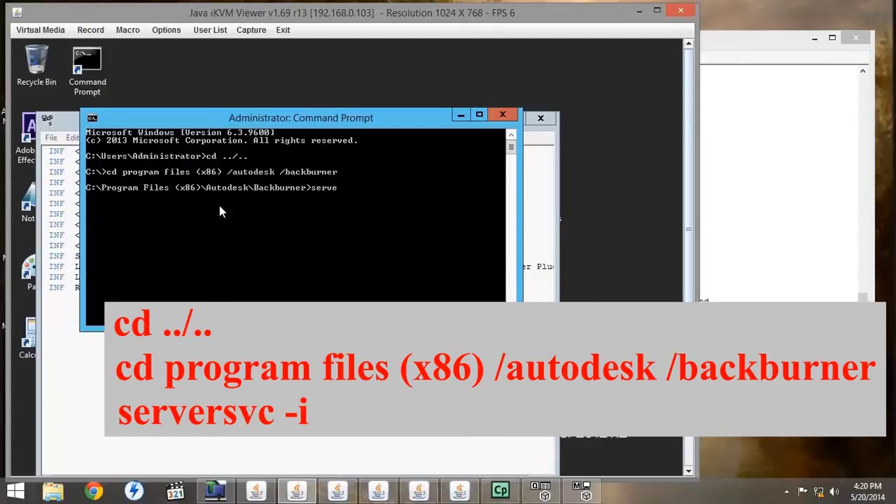
type("rs")
type("vc -")
type("i")
key("Return")
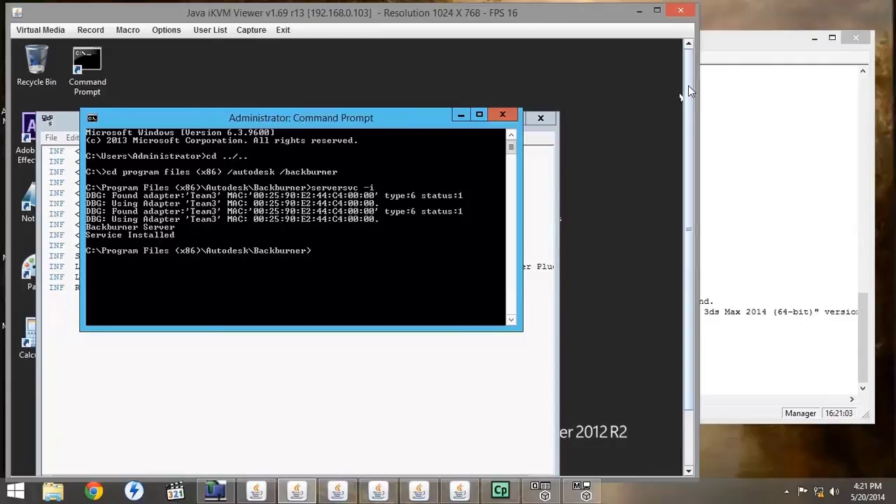
left_click_drag(688, 86, 695, 163)
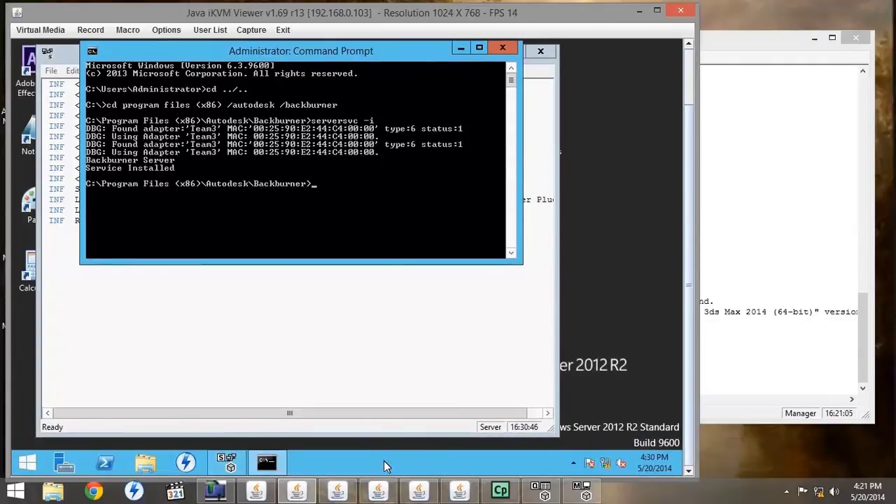
- Start the BACKBURNER_SRV_200 service in Task Manager so it runs as PID 1664, then check the Queue Monitor
right_click(384, 460)
left_click(427, 419)
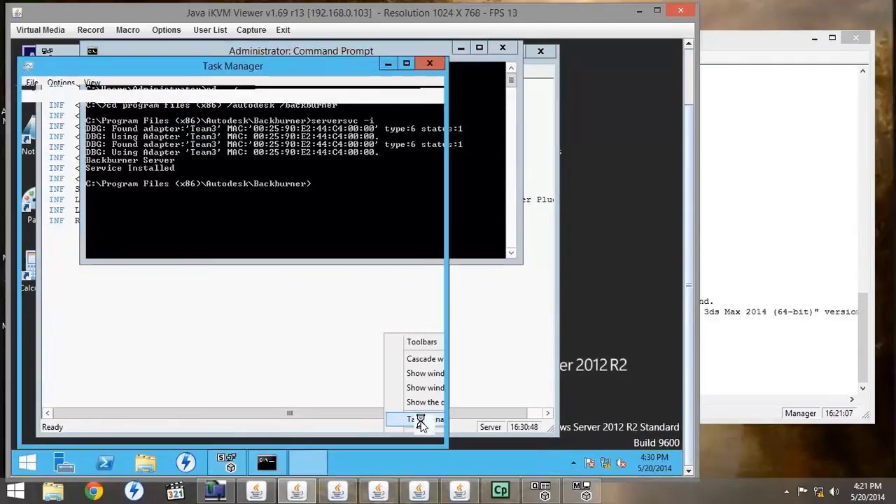
left_click(190, 99)
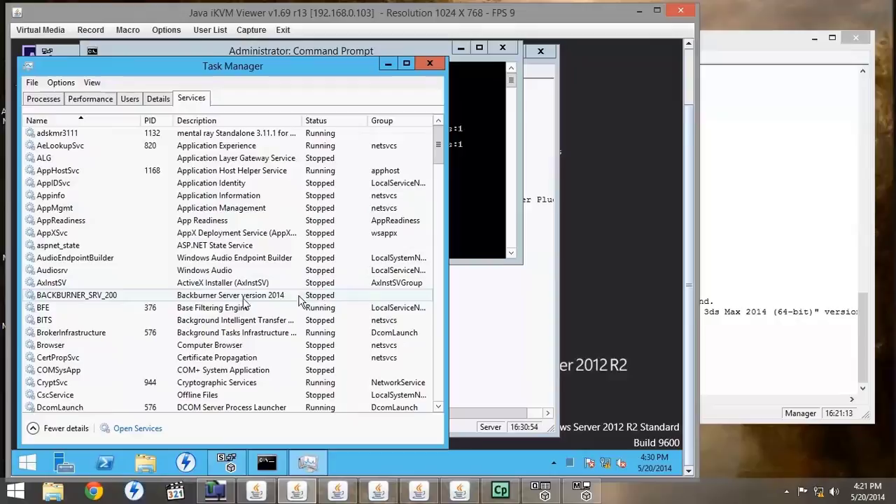
right_click(126, 298)
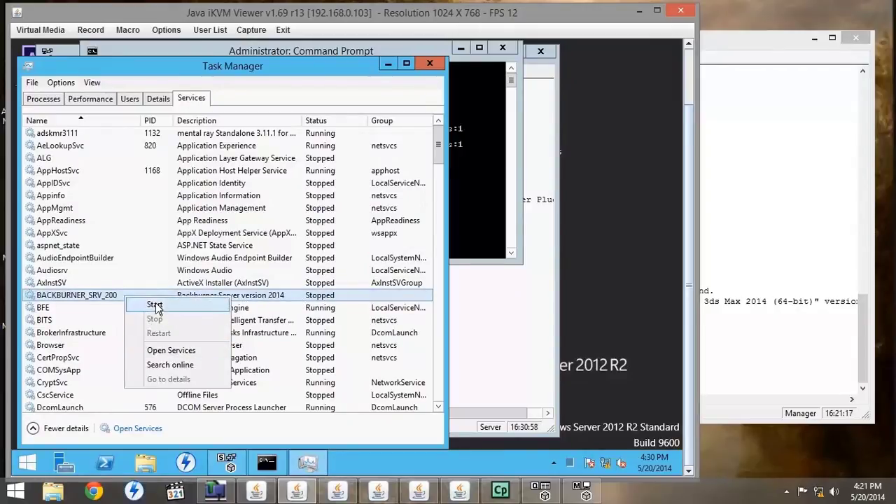
left_click(155, 305)
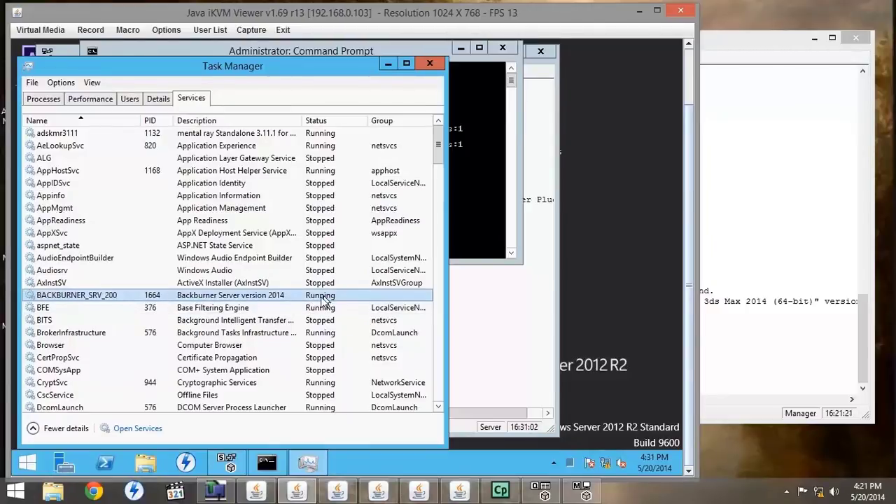
left_click(540, 490)
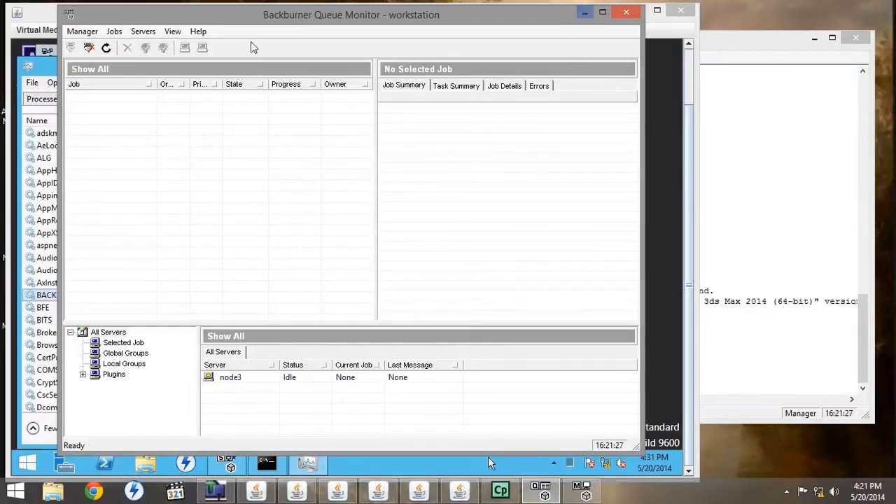
left_click(40, 37)
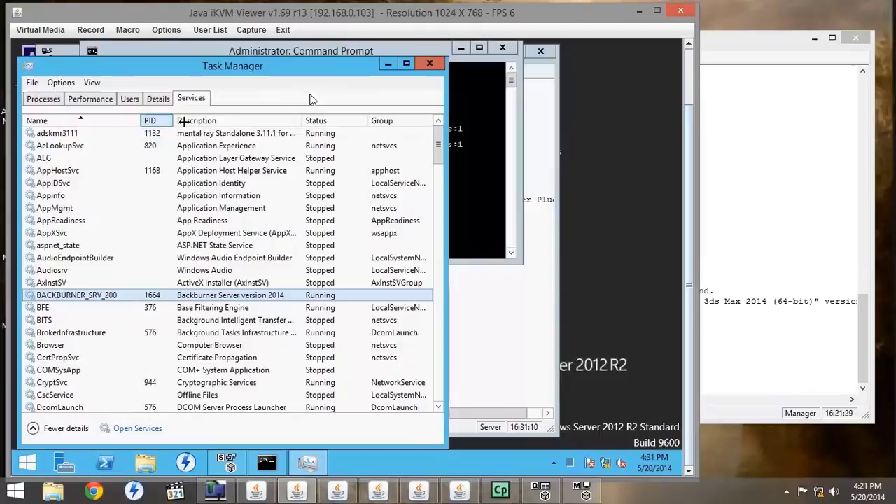
- Uninstall the Backburner Server service with serversvc -r and confirm it is gone from Task Manager's services
left_click(388, 65)
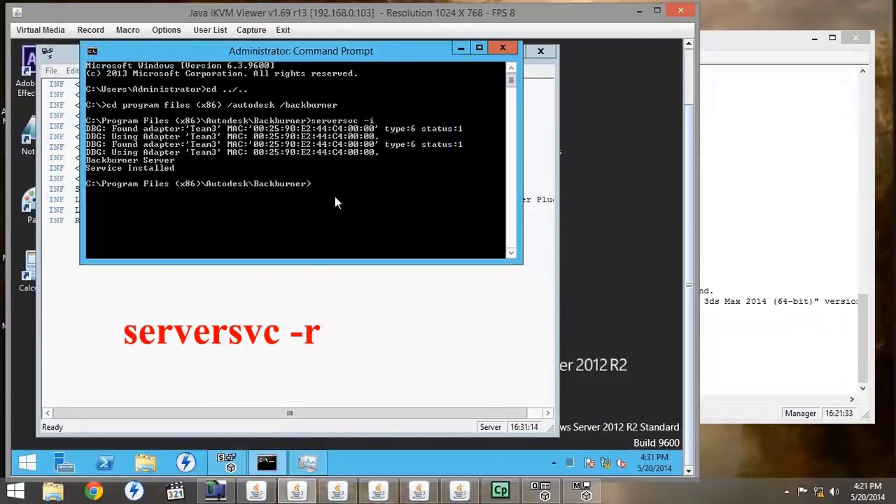
type("server")
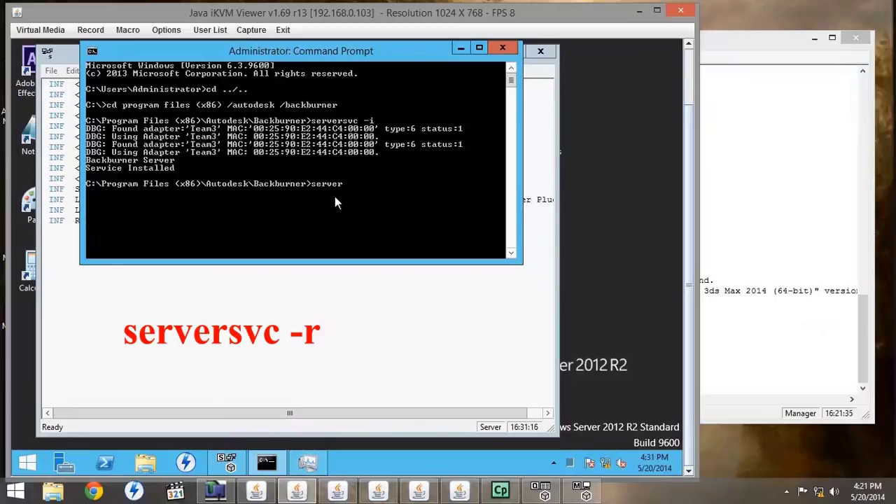
type("svc -r")
key("Return")
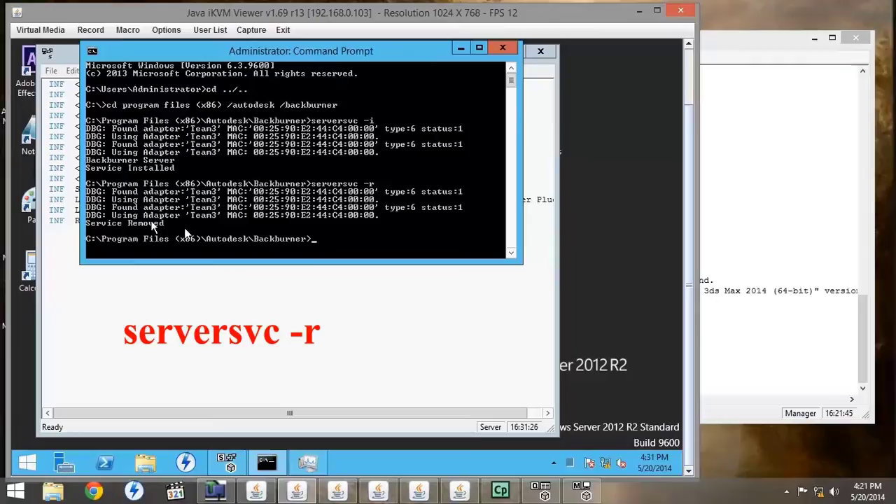
left_click(312, 464)
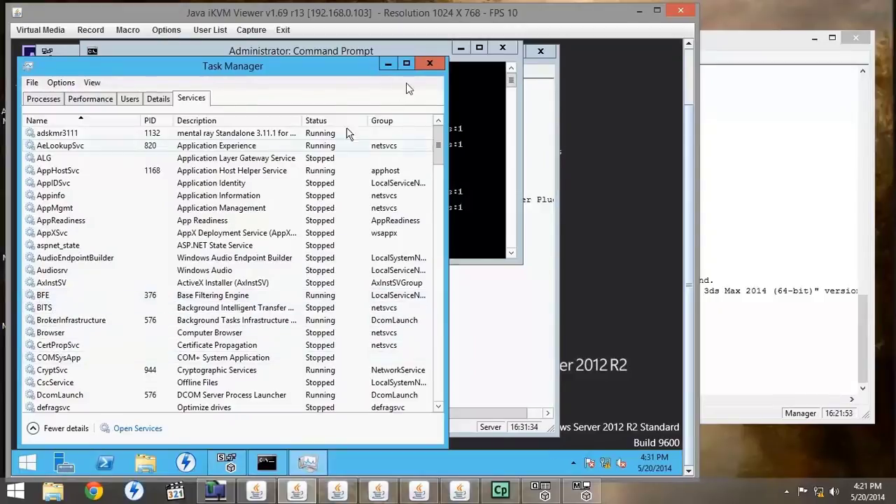
left_click(429, 64)
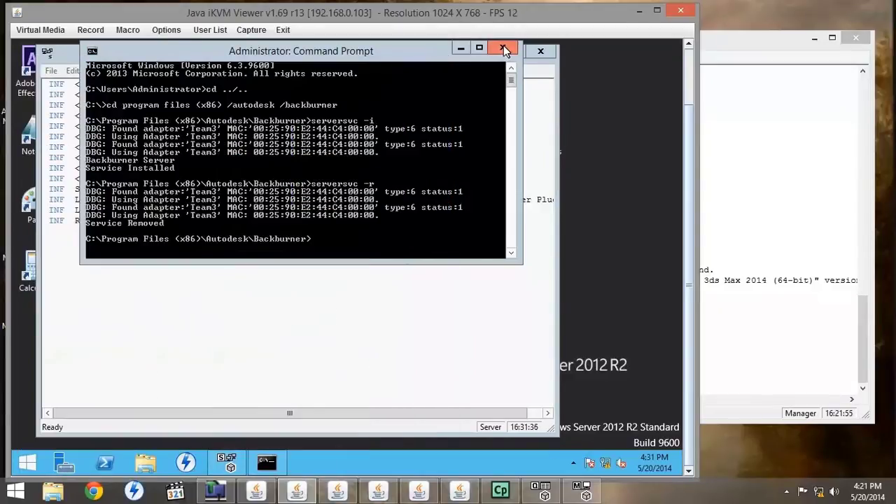
- Close Command Prompt, confirm shutdown of Node 3's Backburner Server, and check node3 in the Queue Monitor
left_click(503, 47)
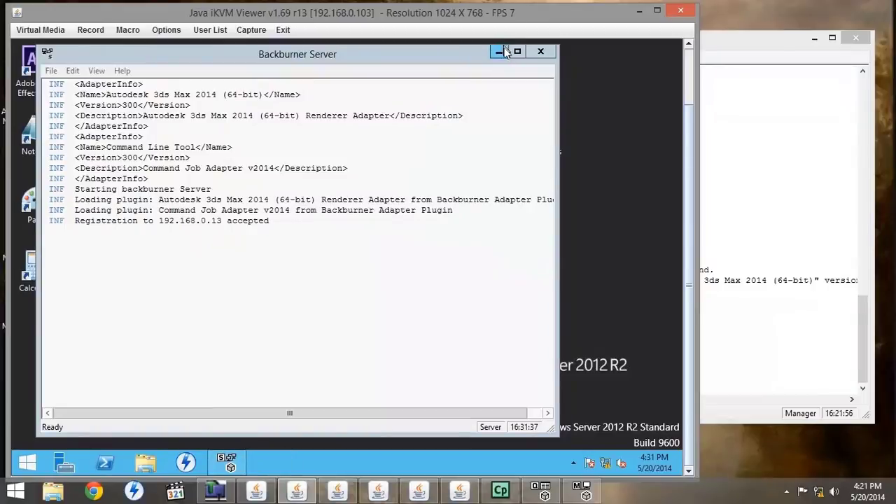
left_click(540, 53)
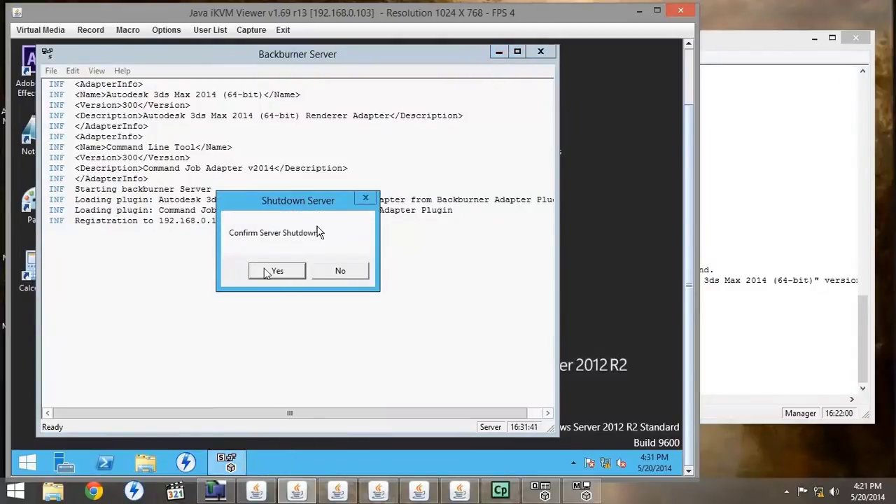
left_click(265, 272)
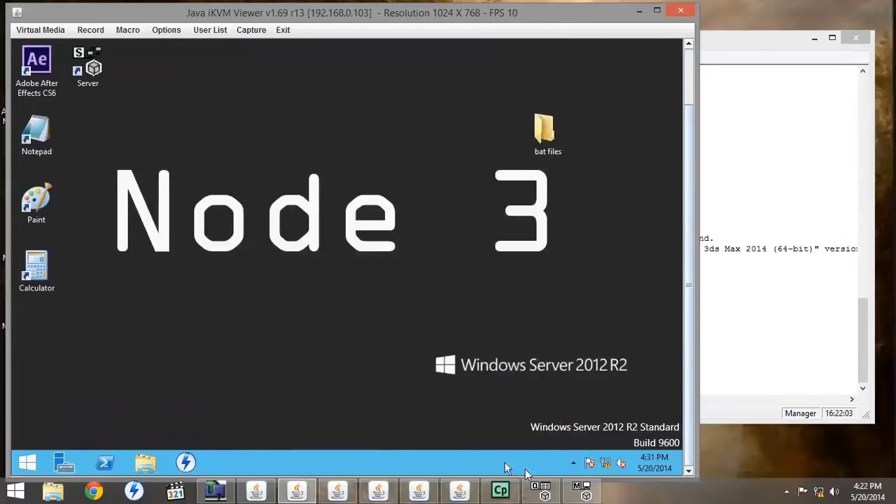
left_click(543, 491)
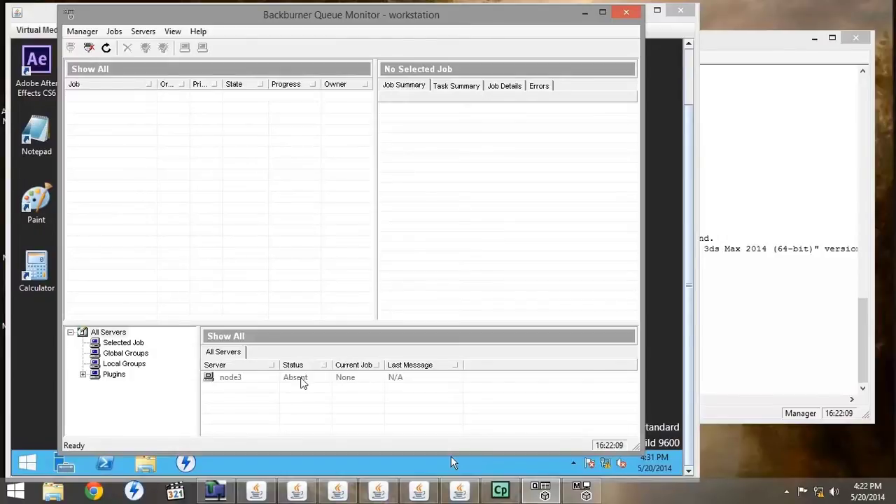
left_click(499, 492)
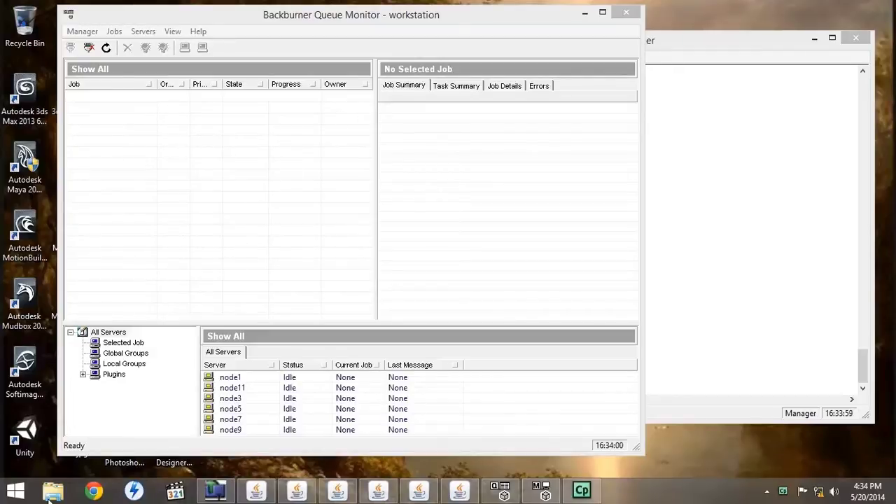
- Launch Maya 2014 and enable Alpha channel (Mask) for camera1 in shuttle2.mb's Render Settings
left_click(17, 487)
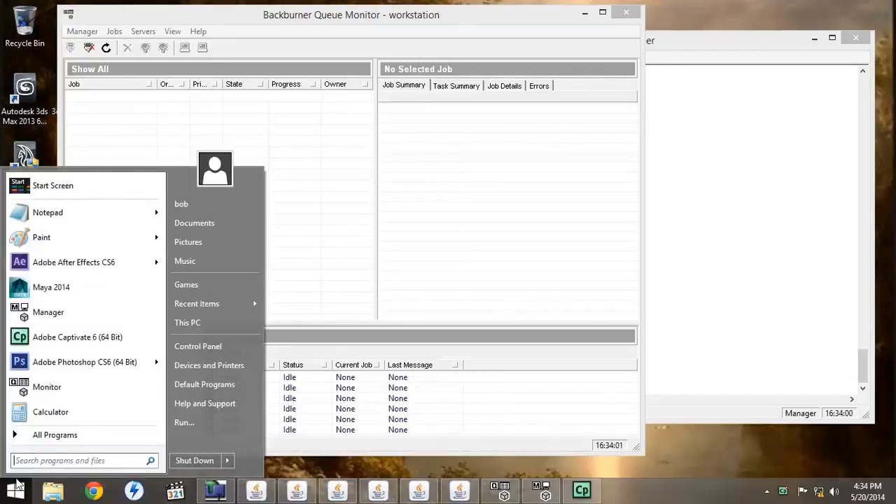
left_click(50, 289)
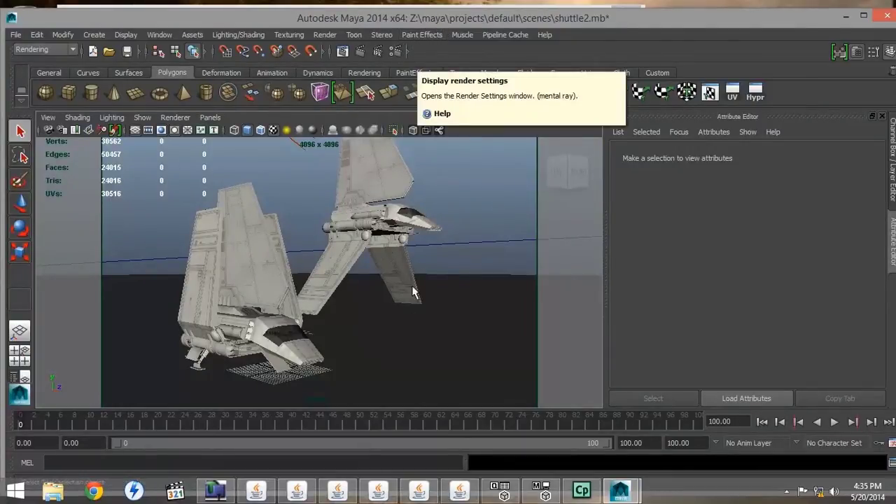
left_click(394, 51)
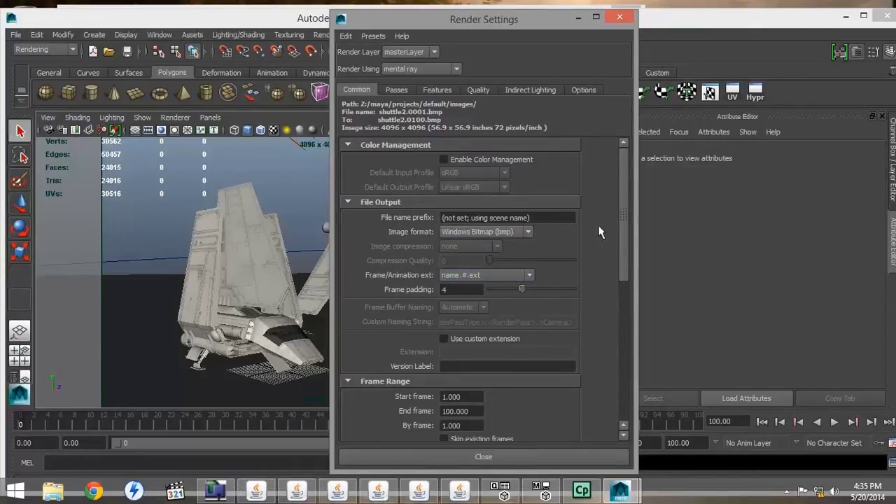
left_click_drag(626, 181, 611, 314)
left_click(445, 231)
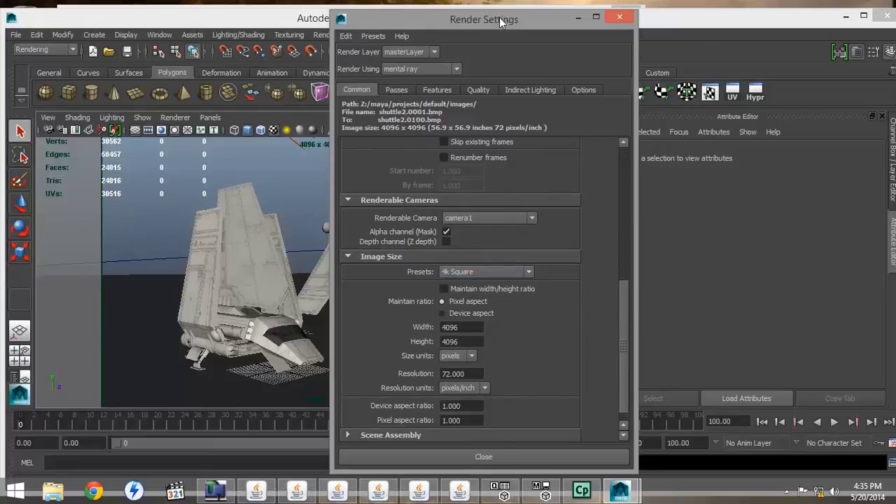
left_click_drag(492, 17, 658, 51)
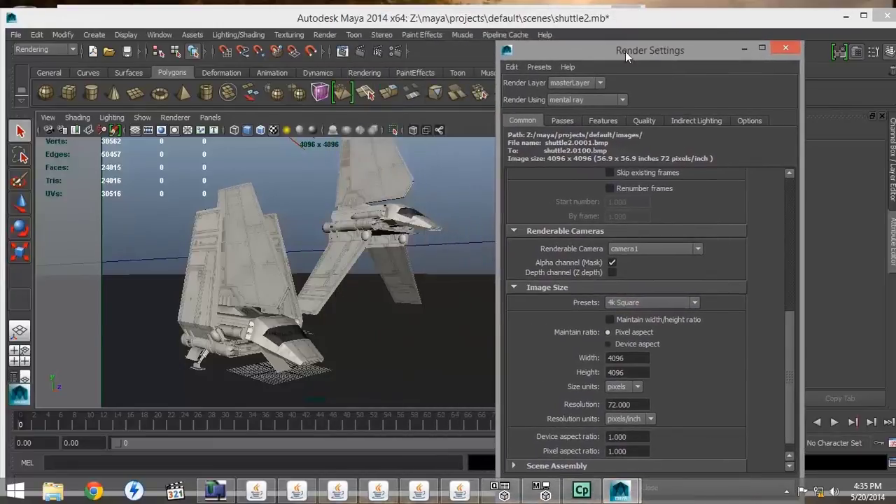
left_click(71, 48)
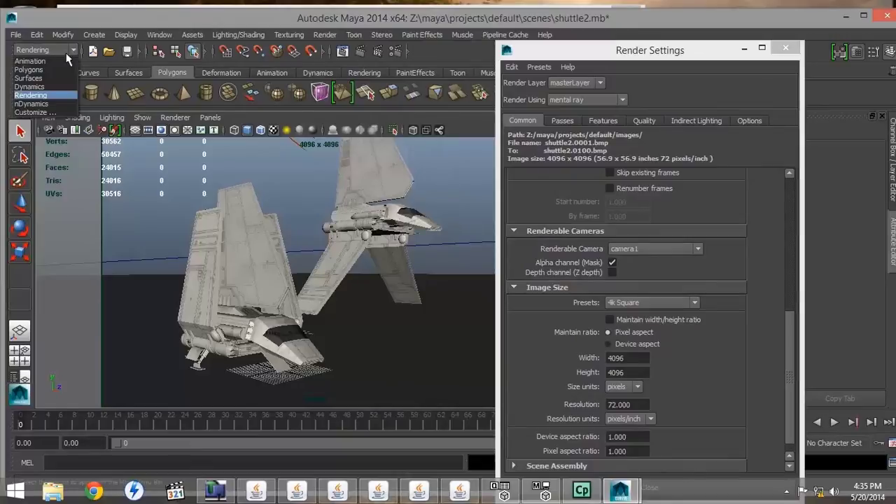
left_click(47, 95)
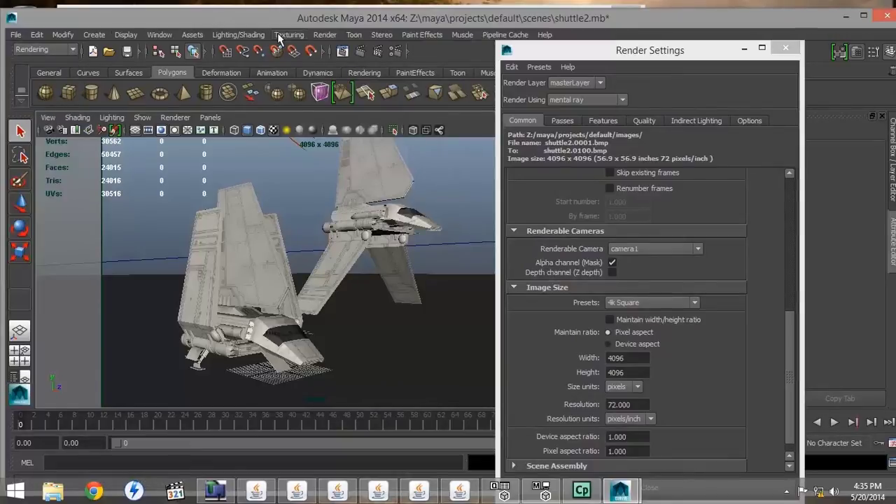
left_click(328, 33)
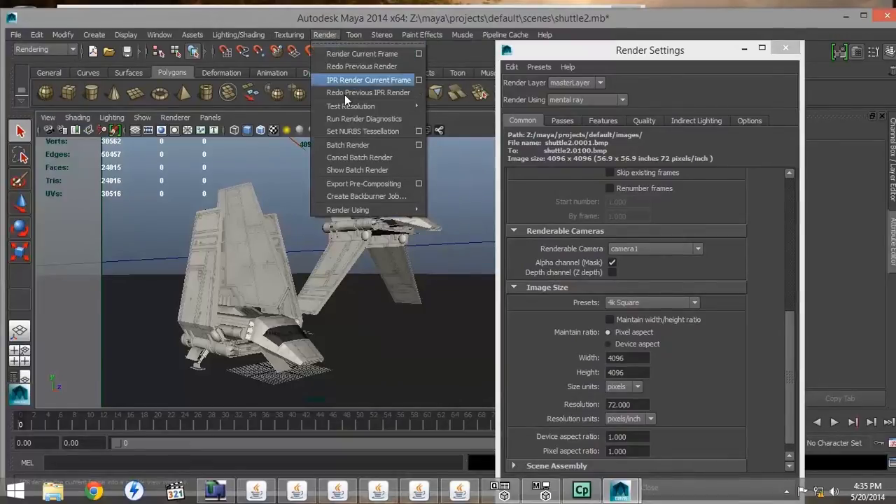
left_click(362, 196)
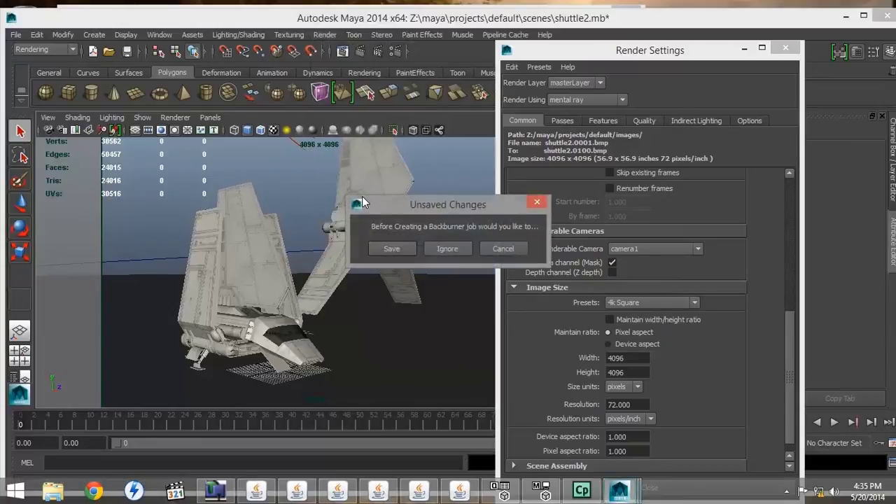
left_click(392, 248)
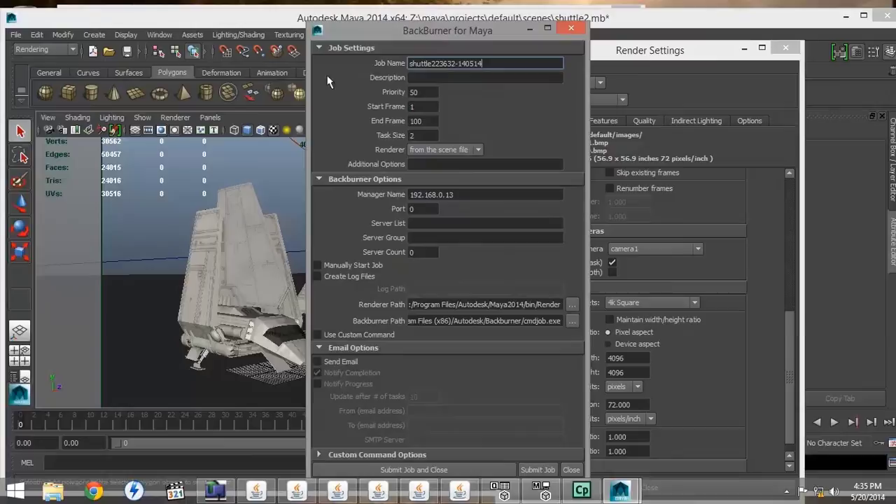
left_click_drag(449, 26, 352, 44)
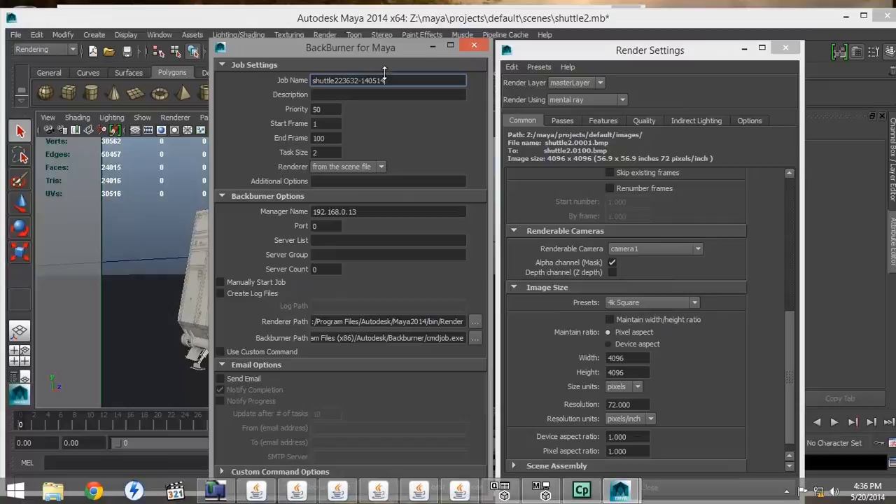
left_click_drag(372, 48, 372, 31)
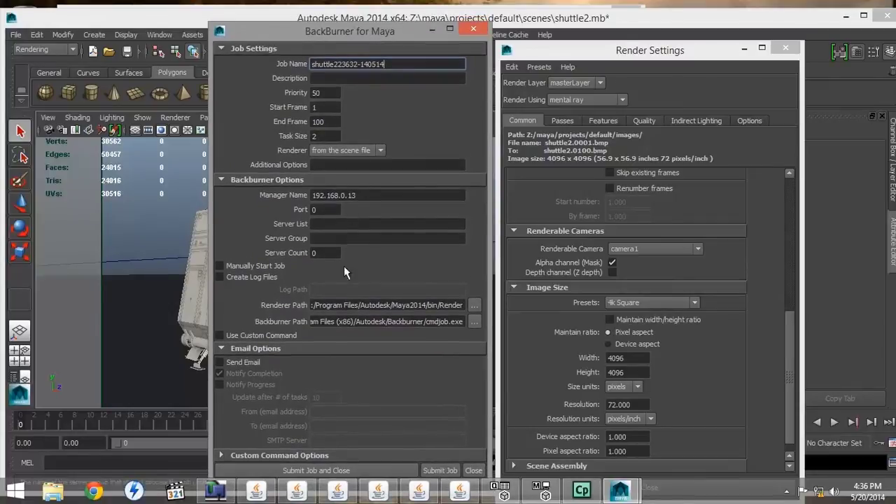
left_click(438, 470)
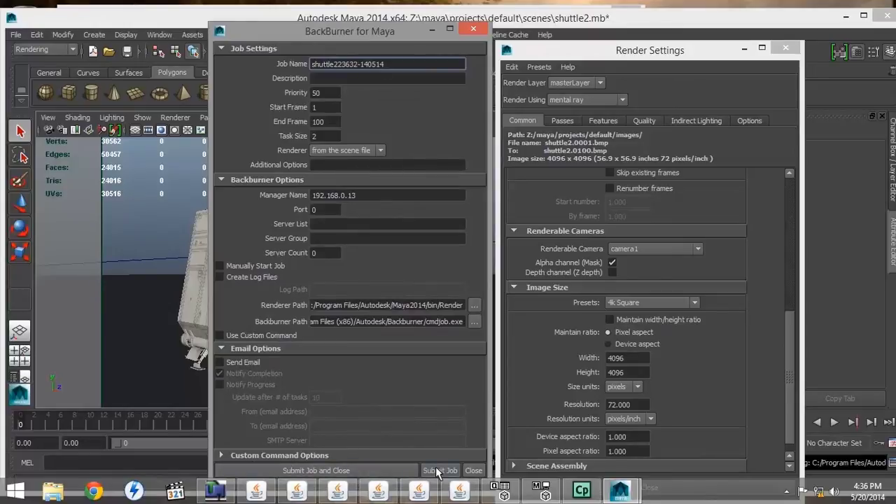
- Open the Queue Monitor, then view the Task Manager load on nodes 3, 5, 7, 9 and 11
left_click(542, 492)
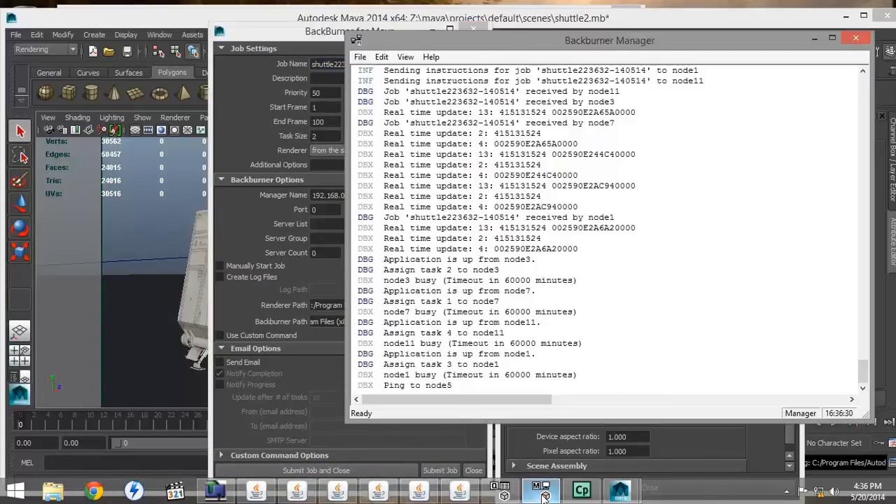
left_click(501, 493)
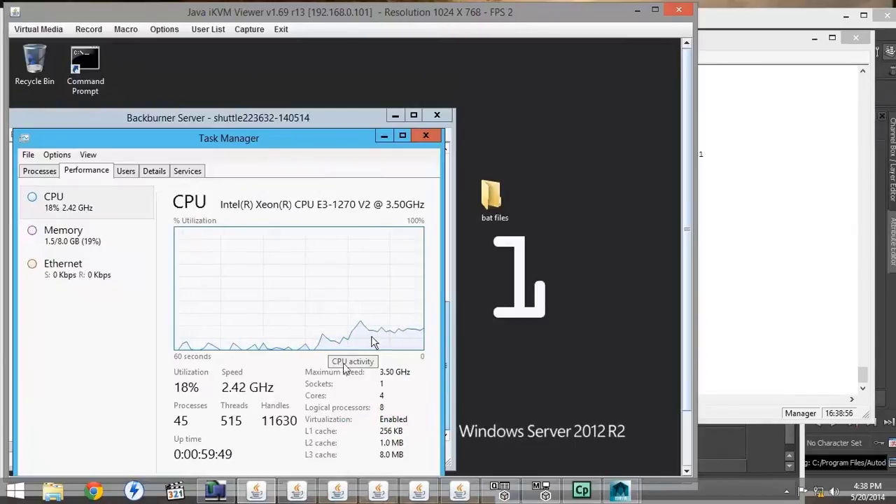
left_click(299, 492)
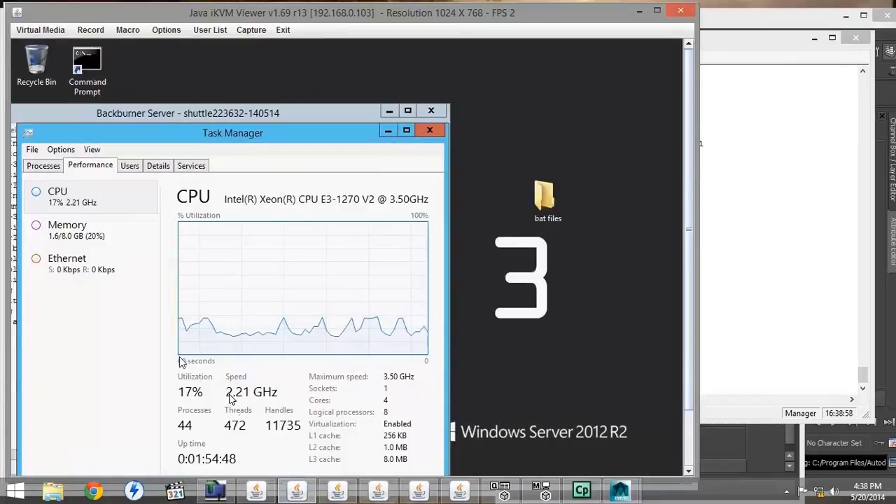
left_click(338, 492)
left_click(376, 492)
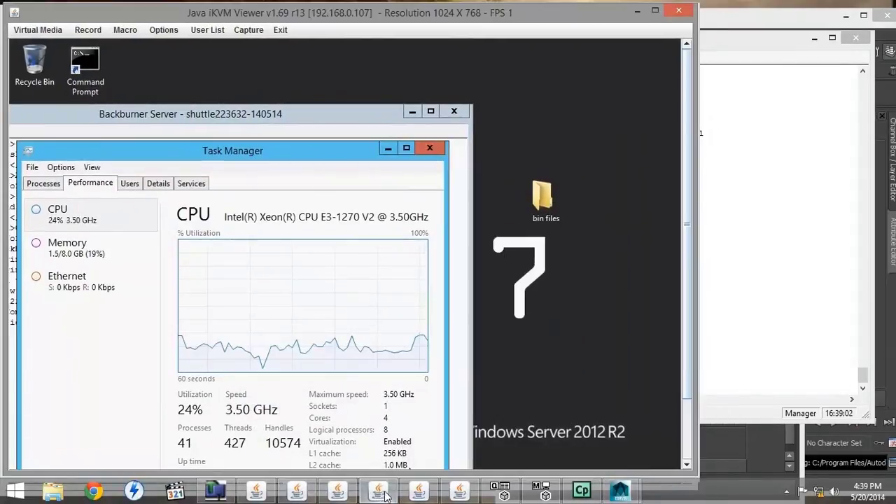
left_click(419, 492)
left_click(456, 492)
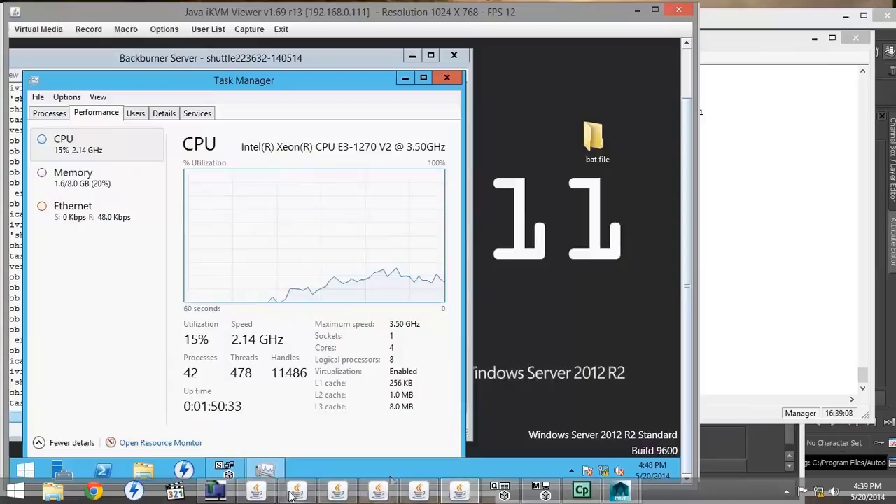
- Step back through nodes 11, 7, 5, 3 and 1, then return to the Queue Monitor
left_click(456, 493)
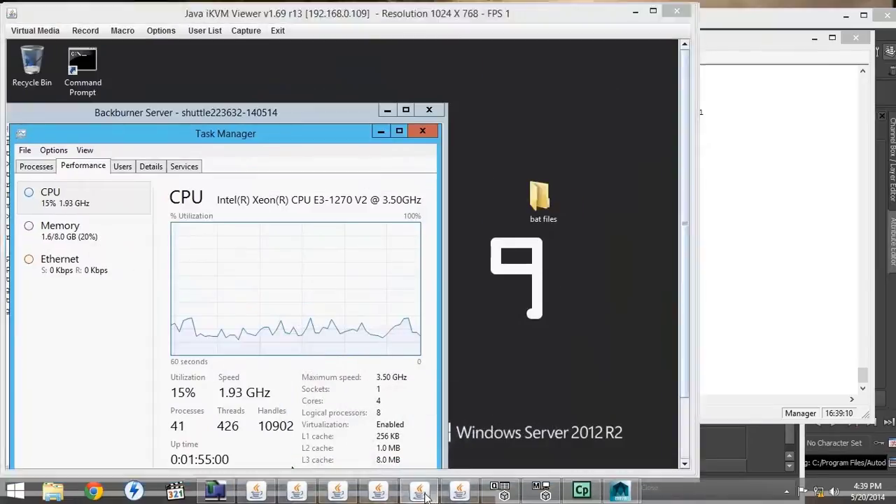
left_click(378, 494)
left_click(338, 493)
left_click(298, 493)
left_click(256, 494)
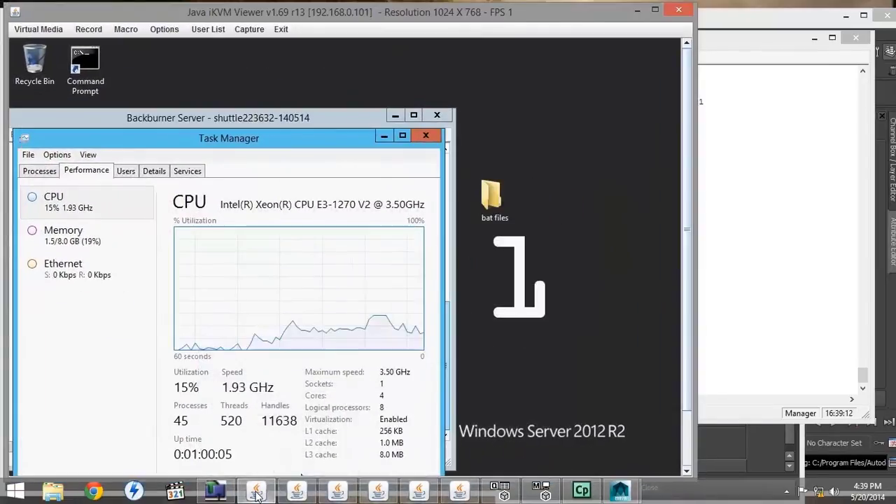
left_click(257, 495)
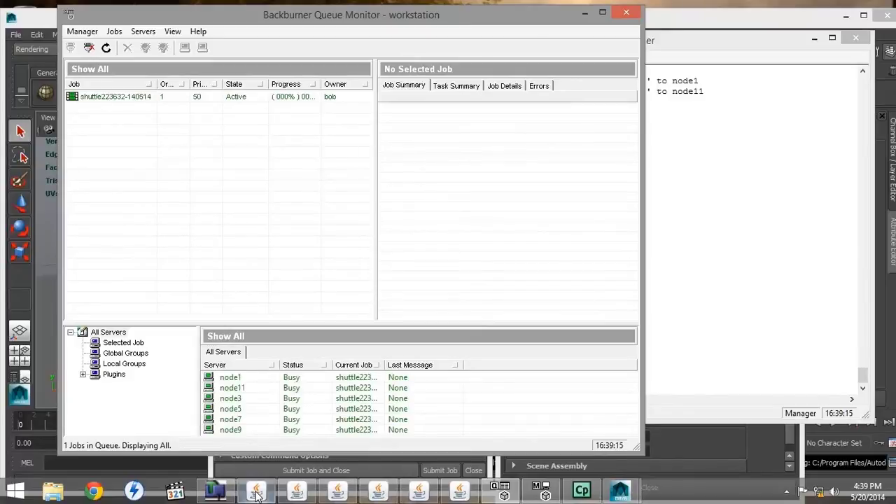
- Browse project (E:) > maya > projects > default > images to see shuttle2 BMP frames 0001–0037
left_click(52, 493)
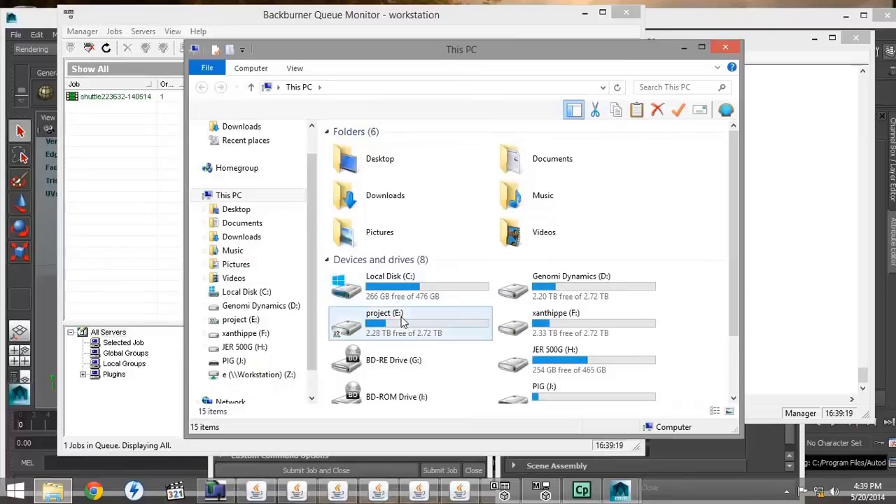
double_click(402, 321)
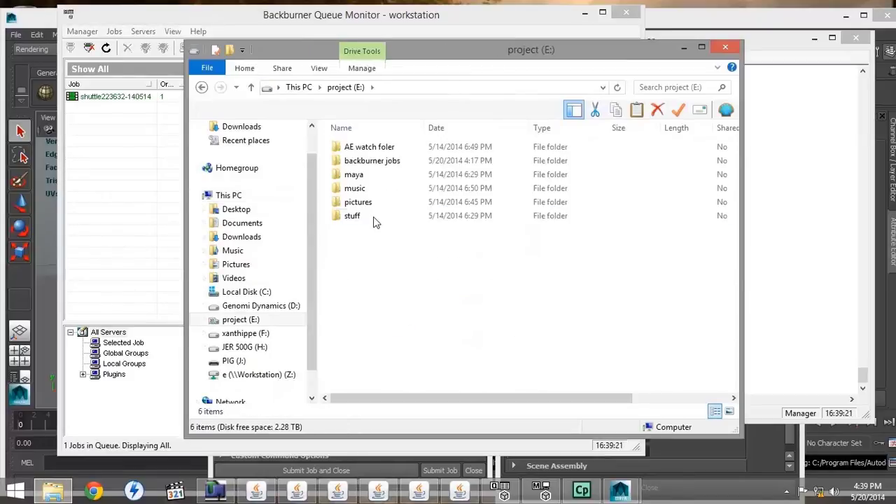
double_click(360, 177)
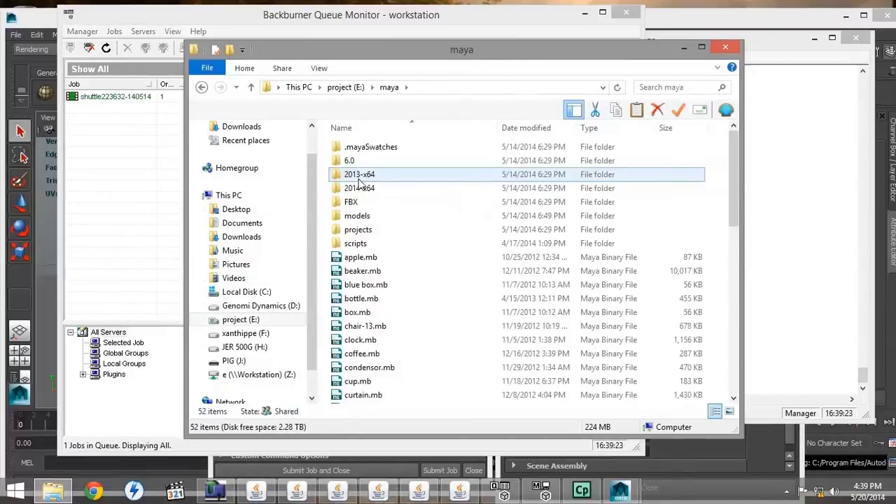
double_click(360, 229)
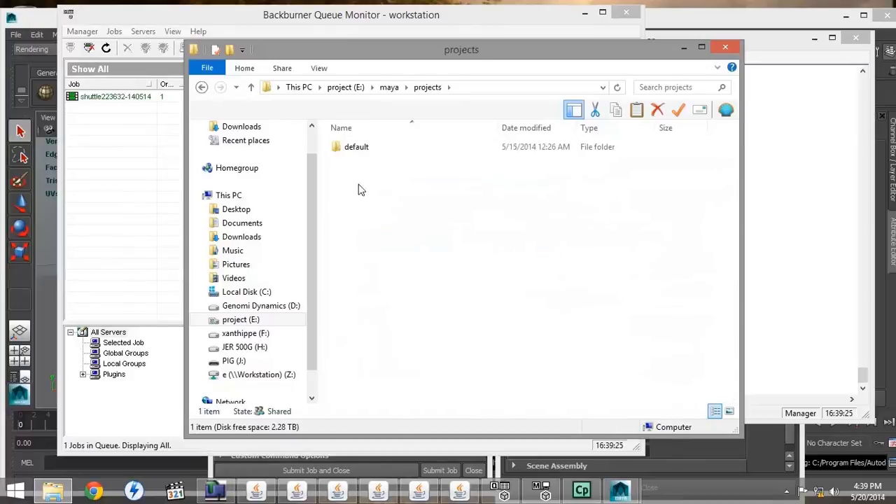
left_click(359, 151)
double_click(359, 151)
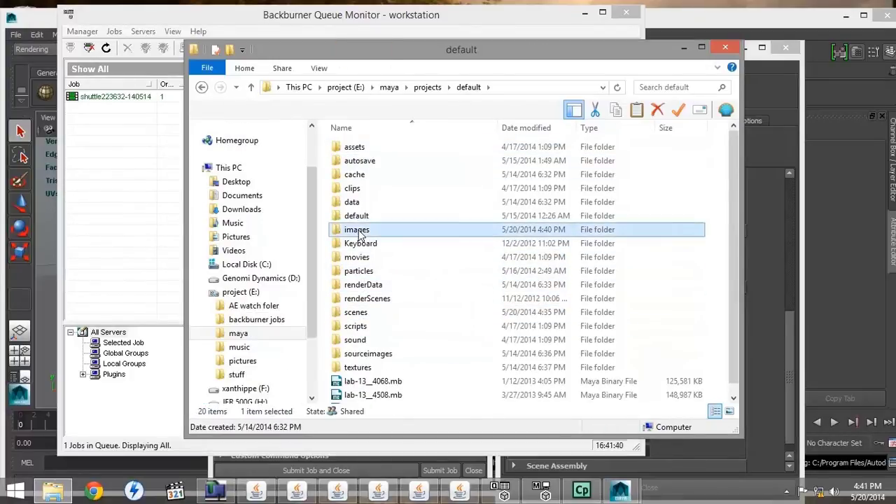
double_click(359, 230)
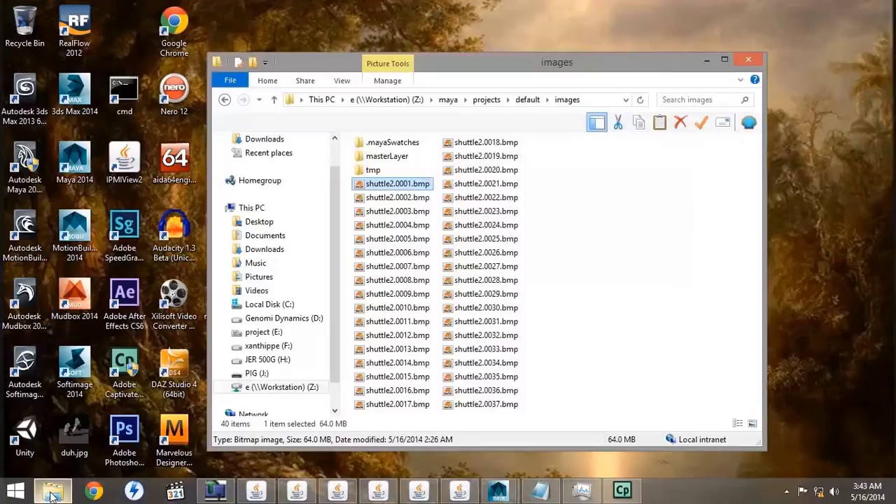
- From This PC Properties, go via Advanced system settings to Environment Variables and select Path
right_click(252, 209)
left_click(294, 369)
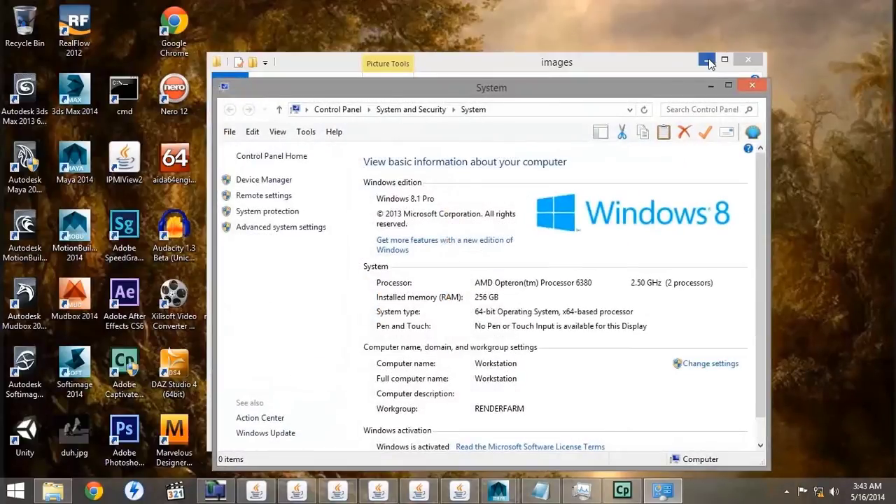
left_click(707, 60)
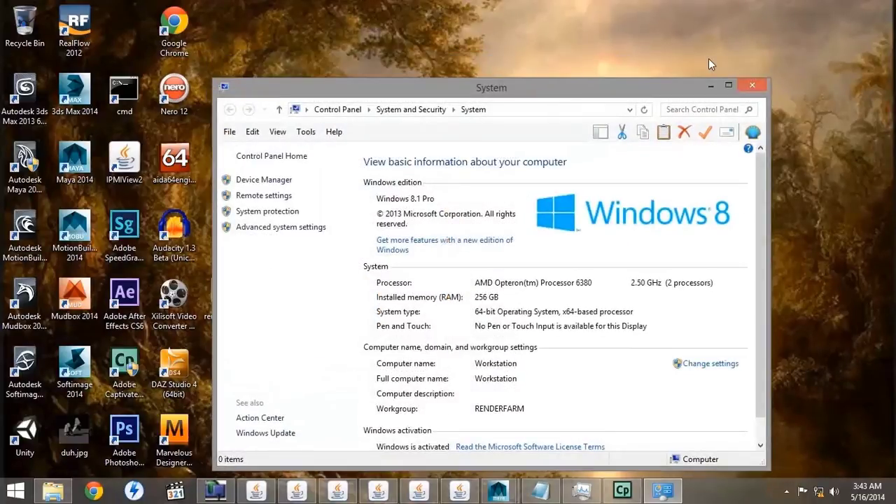
left_click(273, 230)
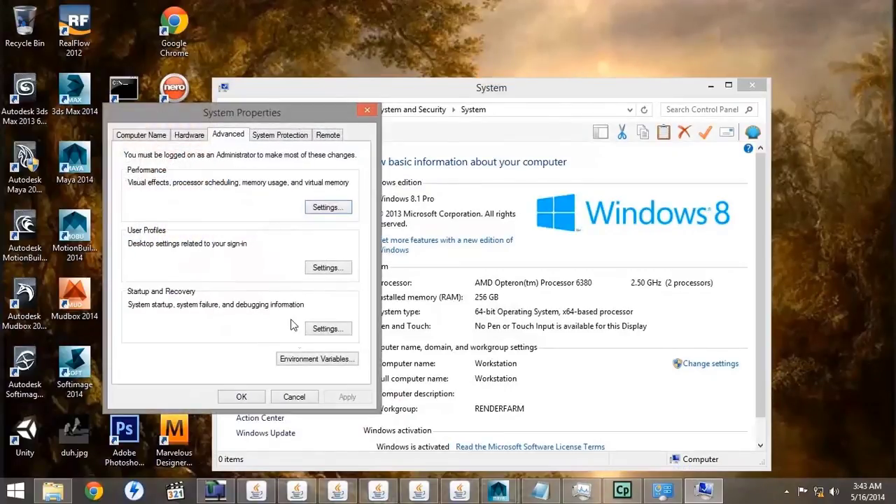
left_click(302, 359)
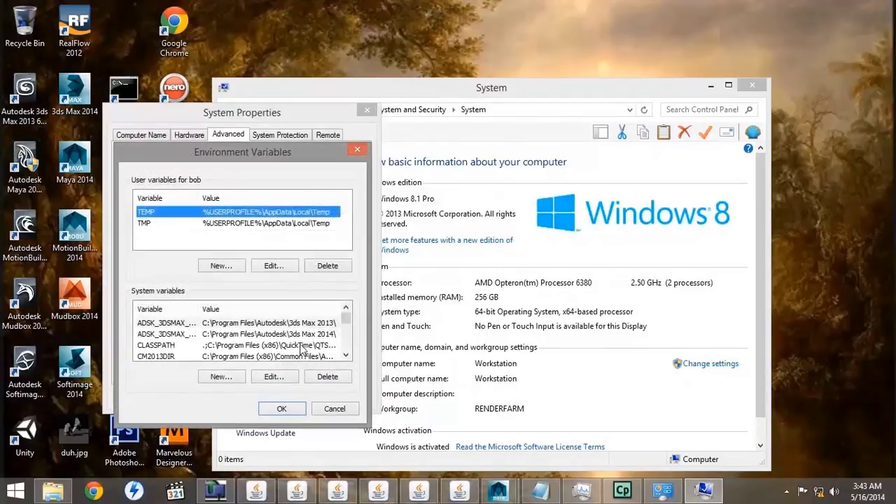
left_click_drag(347, 356, 348, 357)
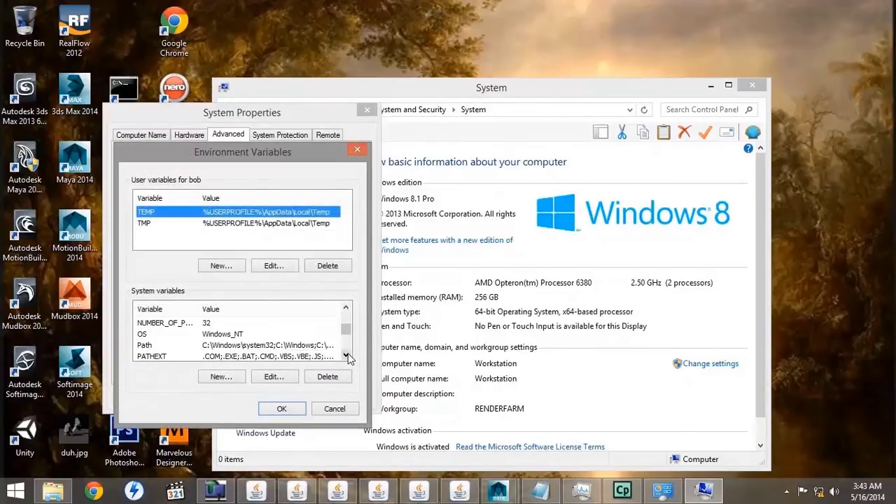
left_click(148, 345)
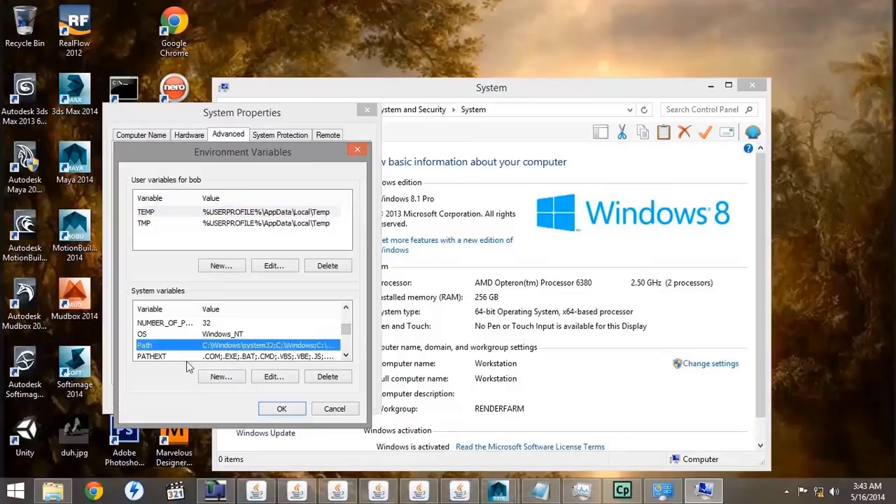
- Change the Path value to C:\Program files\autodesk\maya2014\bin and confirm both dialogs with OK
left_click(281, 380)
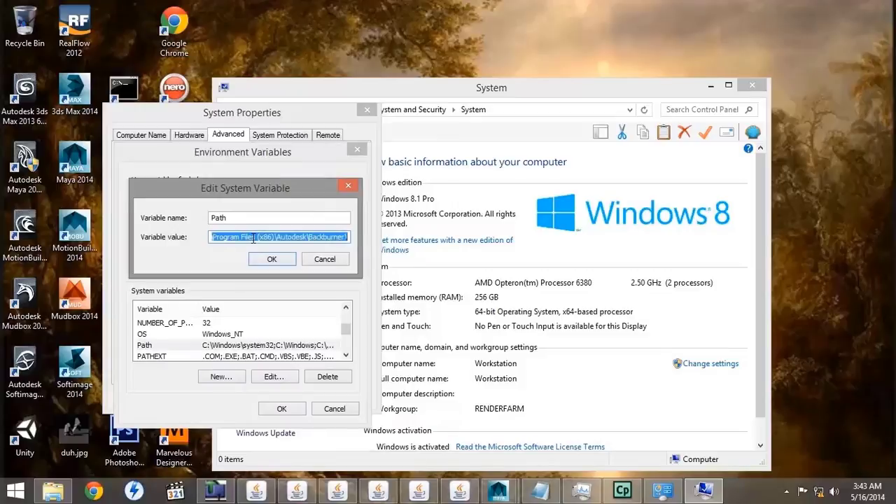
type("C:\\")
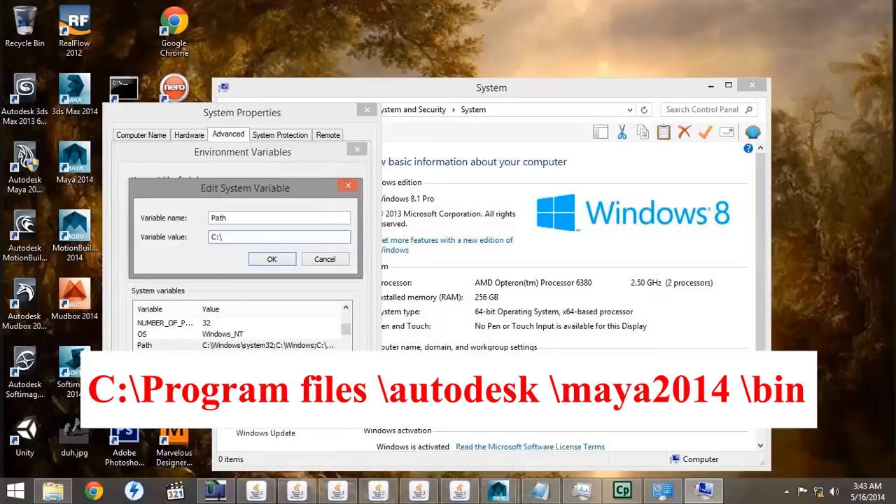
type("Program files\\")
type("autodesk")
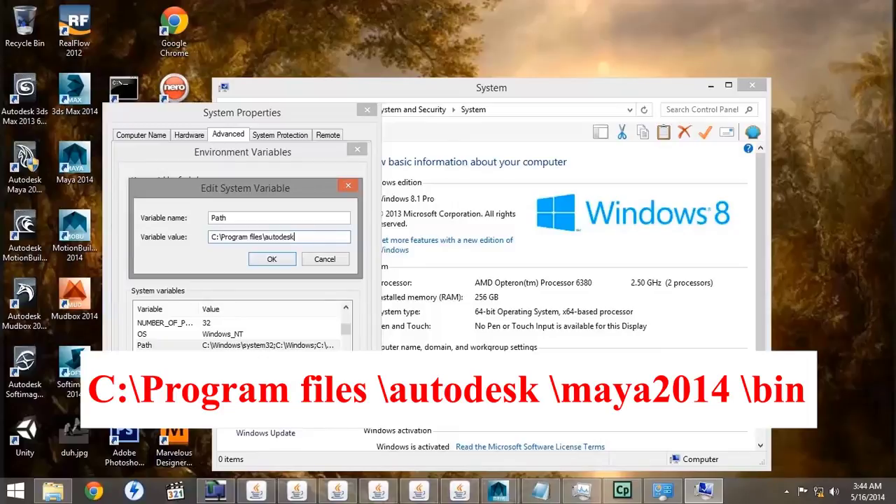
type("\\maya2014\\bin")
left_click(269, 261)
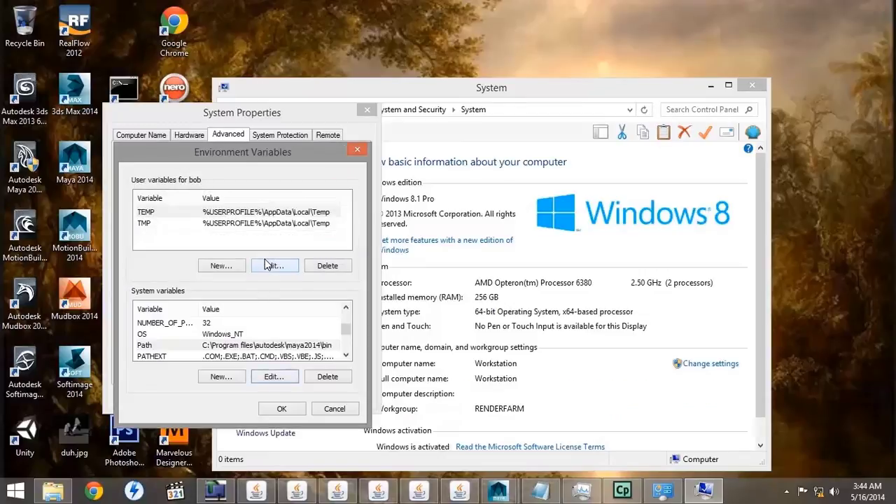
left_click(282, 407)
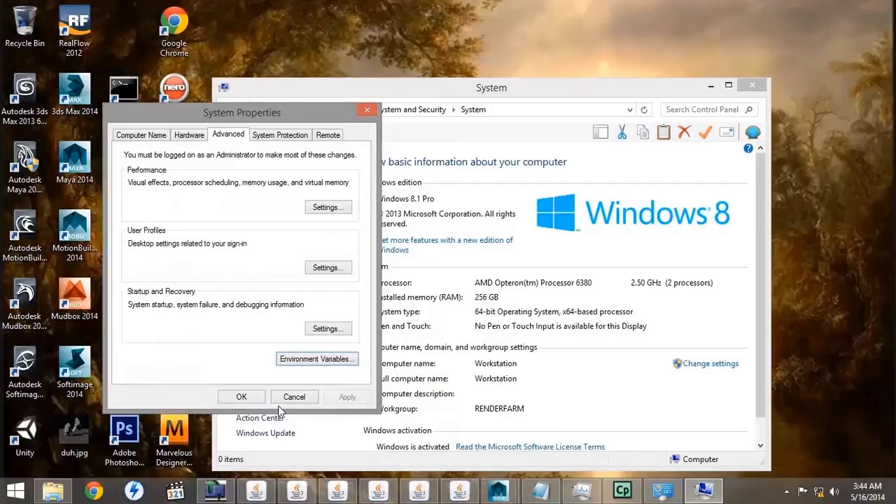
- Close System Properties and the System window, and restore the File Explorer window
left_click(241, 396)
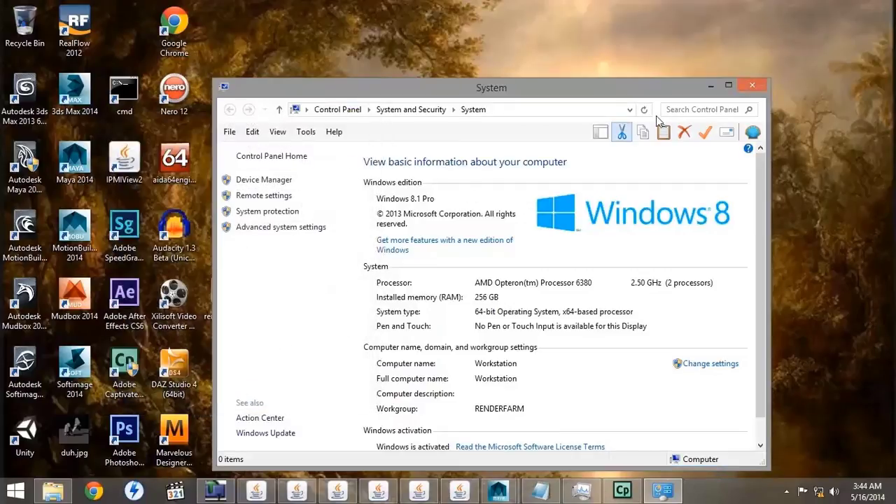
left_click(753, 84)
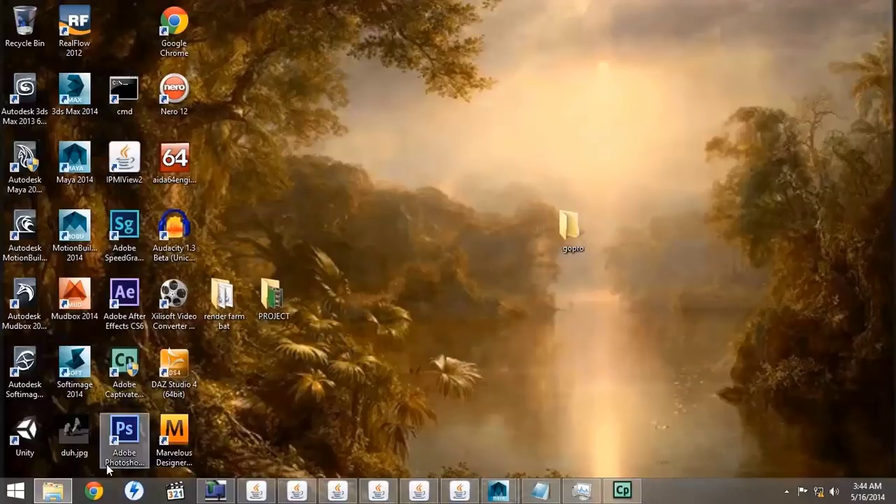
mouse_move(53, 489)
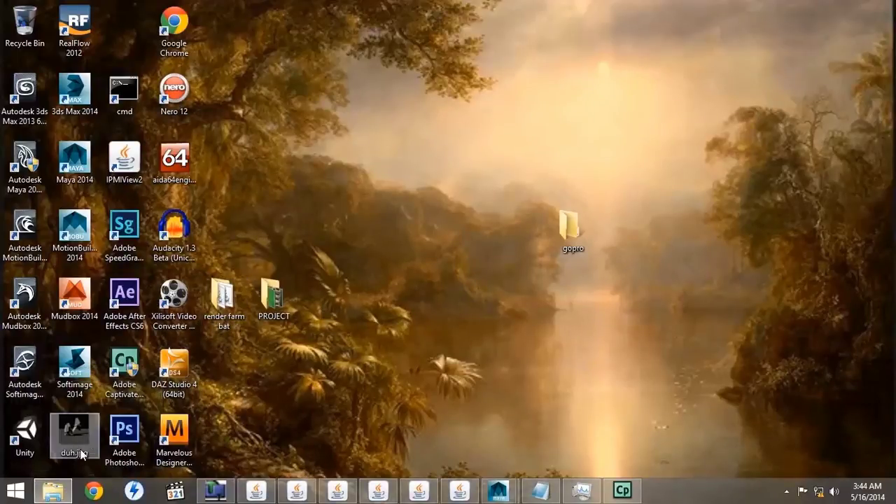
left_click(53, 490)
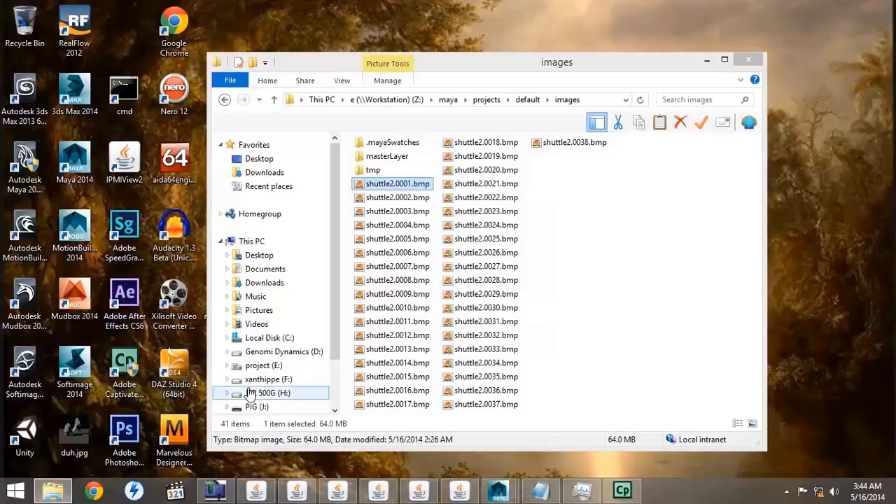
- Drag 99-100.bat from project (E:) onto the desktop and move it toward the centre
left_click(268, 367)
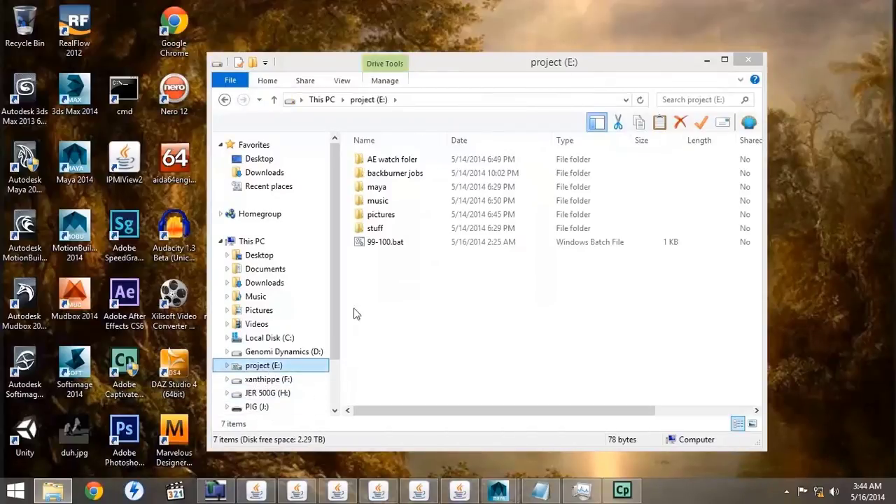
left_click_drag(386, 241, 804, 256)
left_click(748, 61)
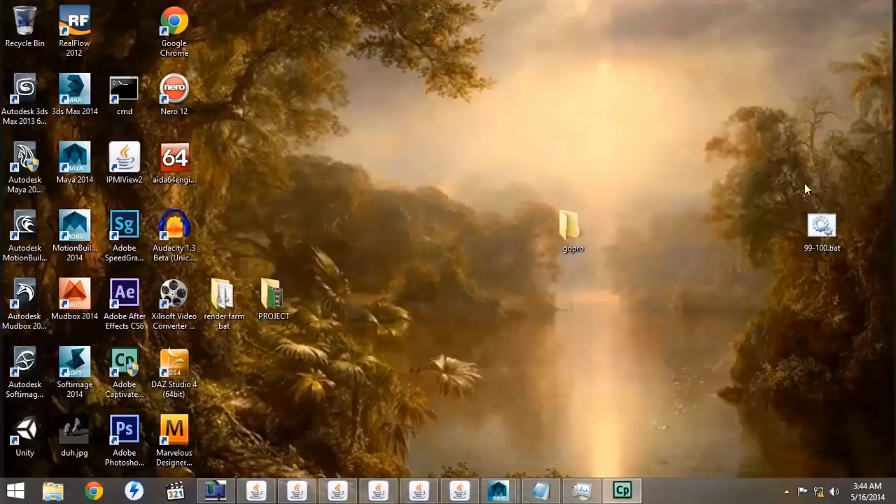
left_click_drag(820, 225, 474, 198)
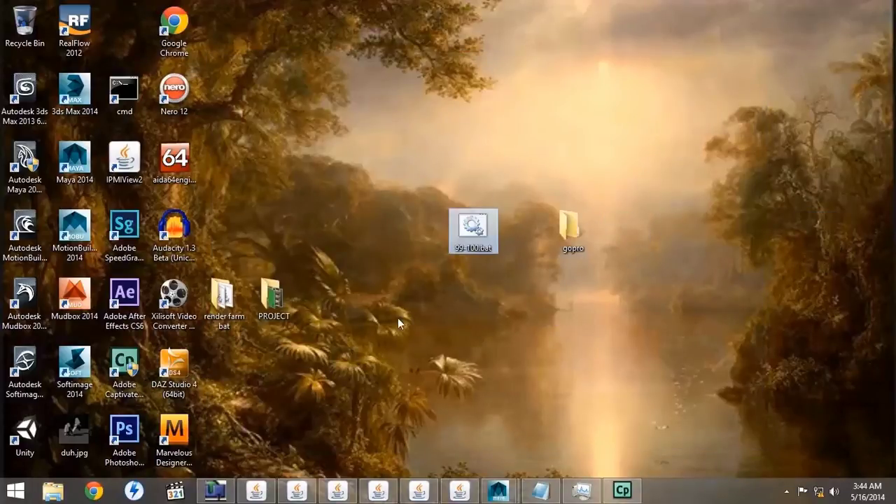
left_click(15, 489)
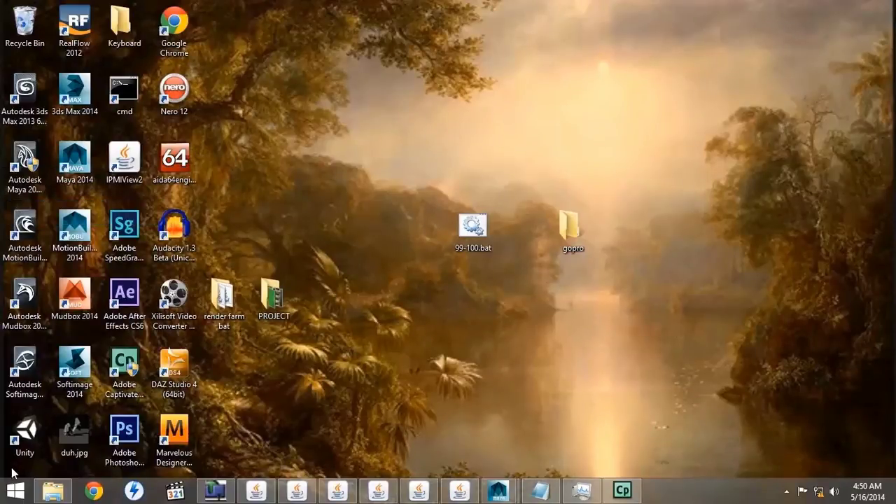
left_click(14, 491)
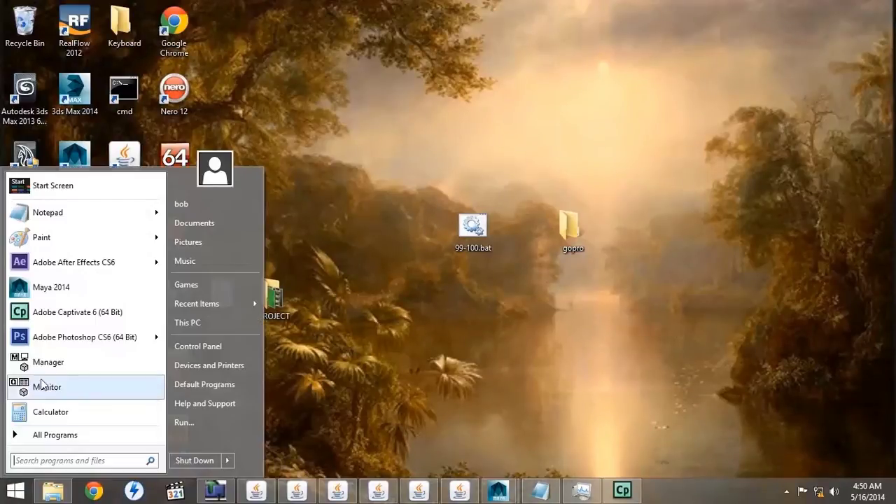
left_click(44, 213)
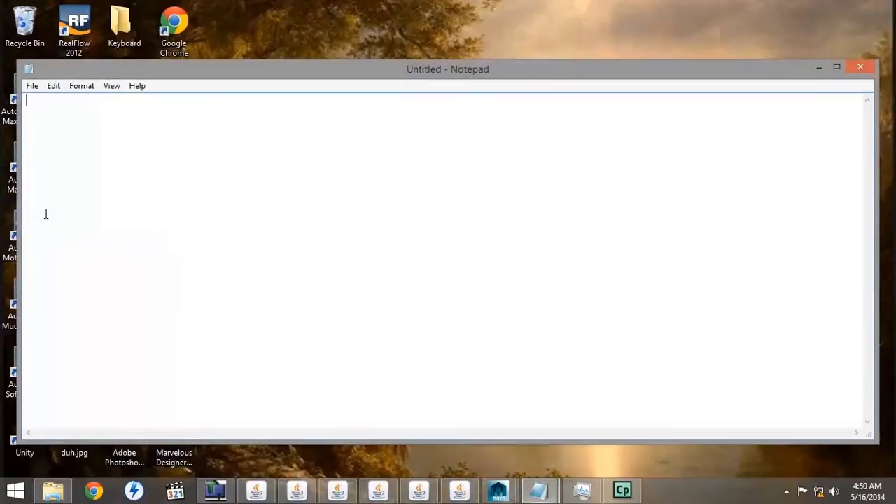
left_click(31, 86)
left_click(49, 116)
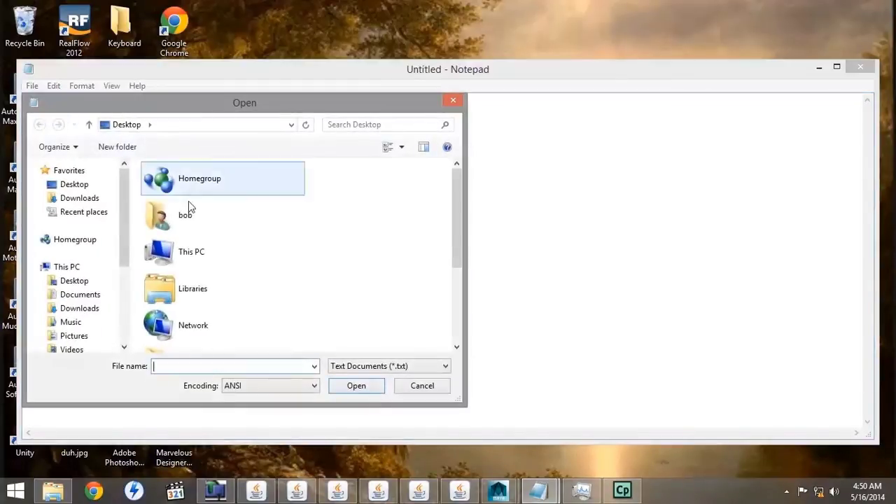
left_click(341, 366)
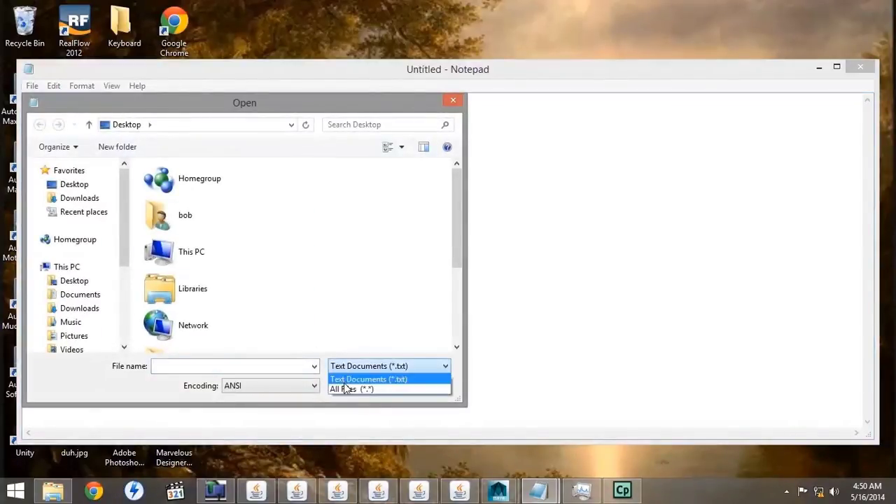
left_click(344, 389)
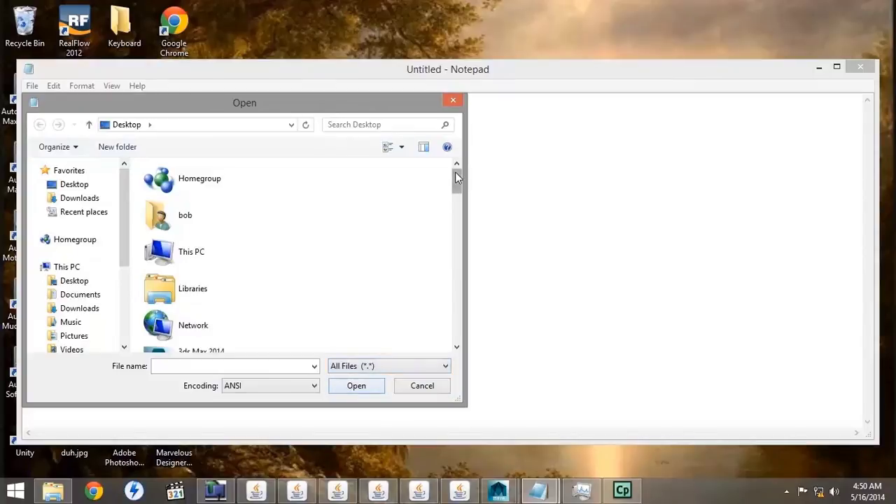
left_click_drag(455, 171, 454, 274)
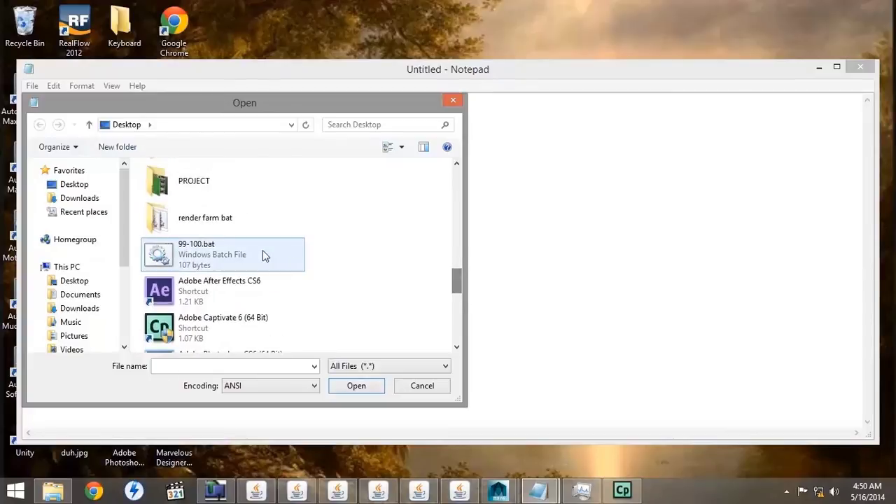
double_click(178, 250)
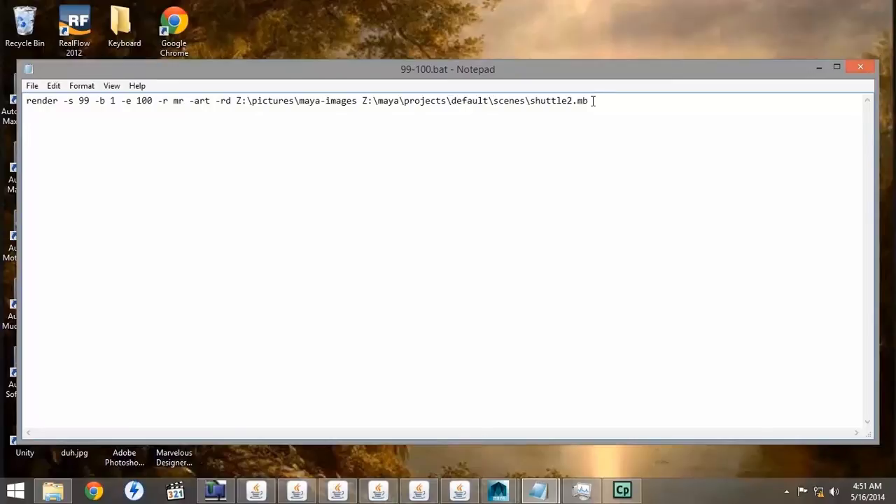
left_click(862, 64)
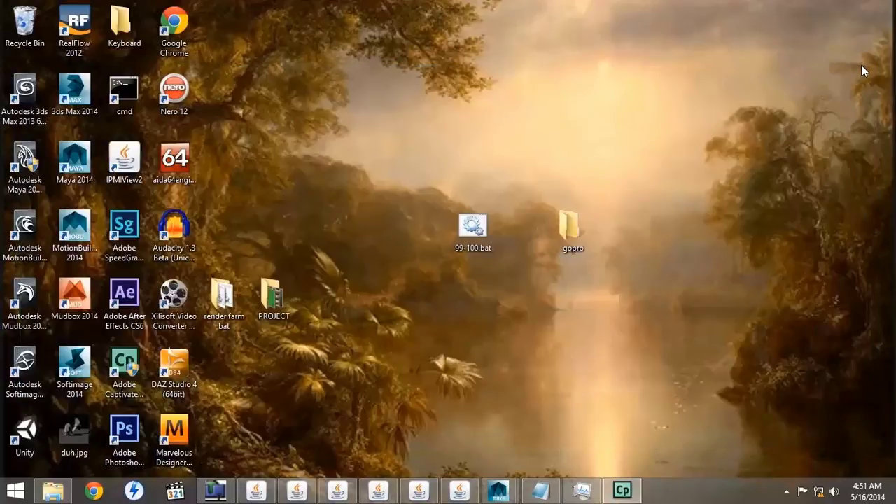
- Start the 99-100.bat render, check CPU in Task Manager, and open Z:\pictures\maya-images
double_click(472, 228)
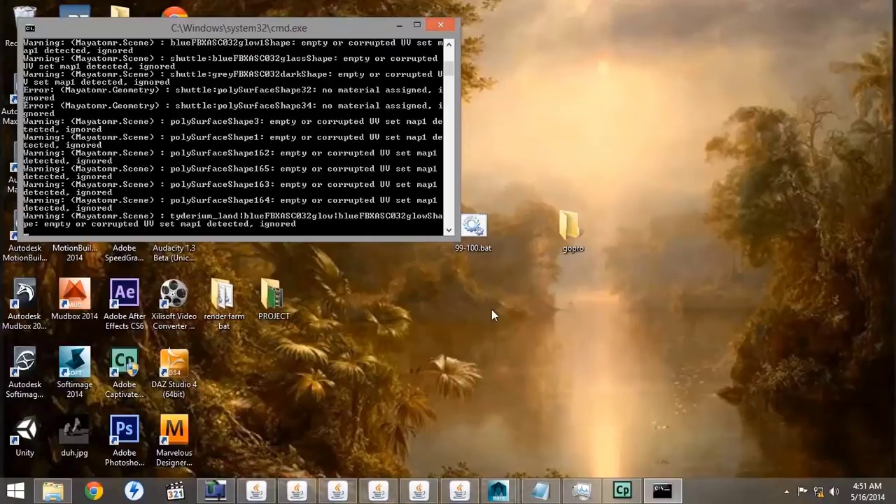
left_click(584, 492)
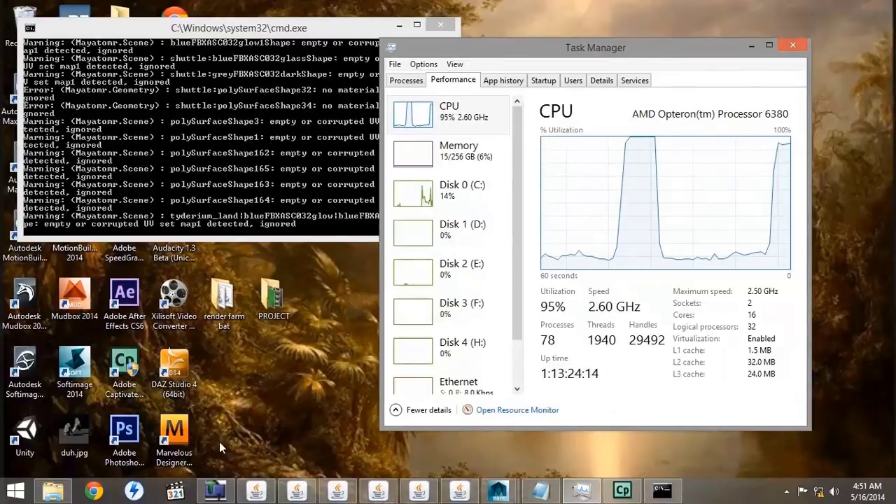
left_click(15, 491)
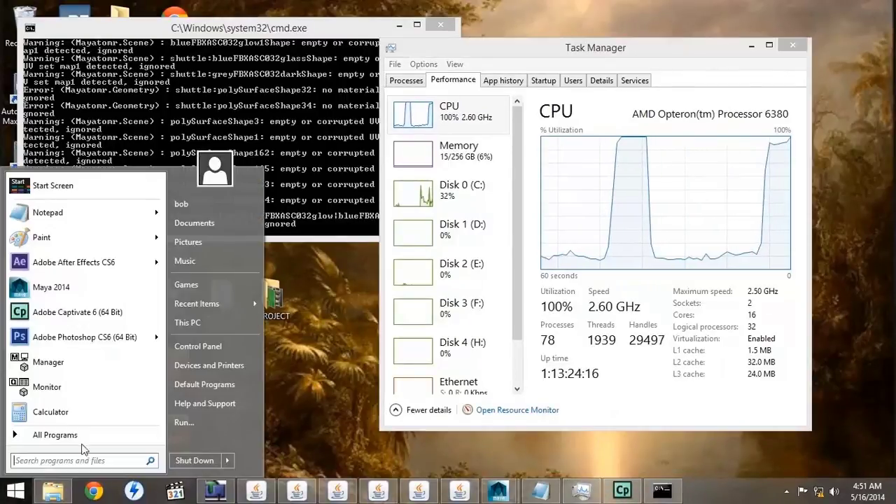
left_click(199, 223)
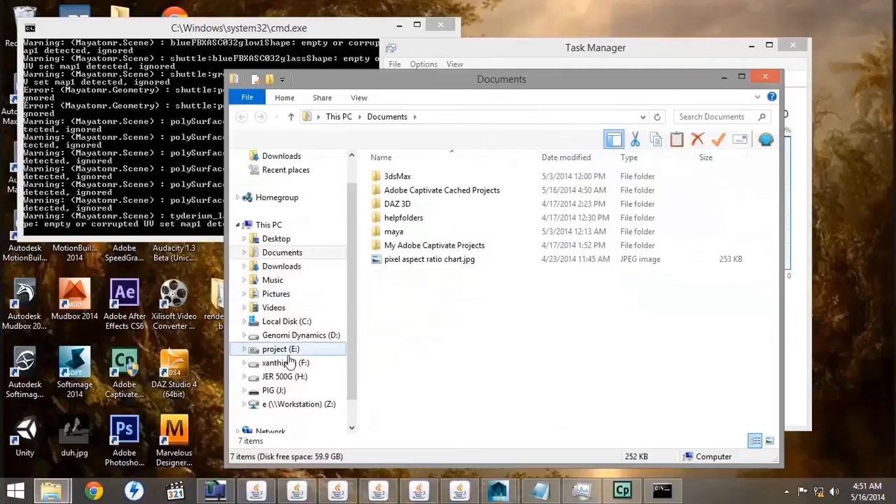
left_click(287, 404)
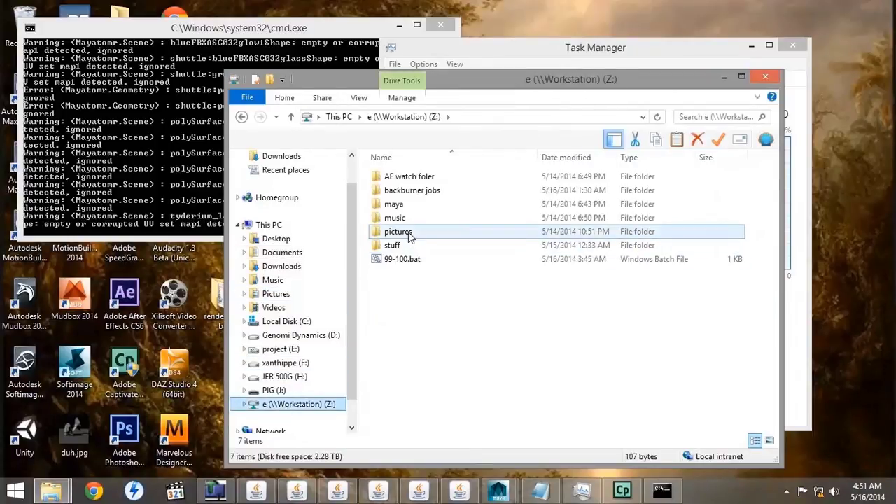
double_click(410, 235)
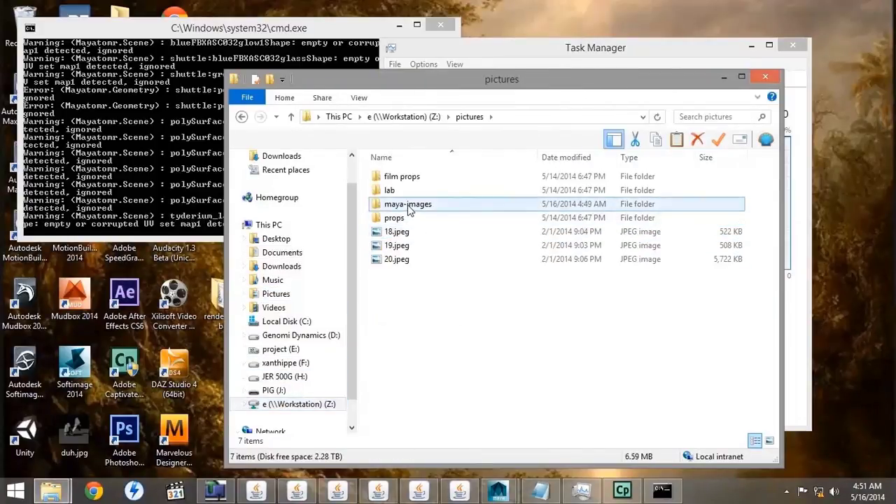
double_click(410, 205)
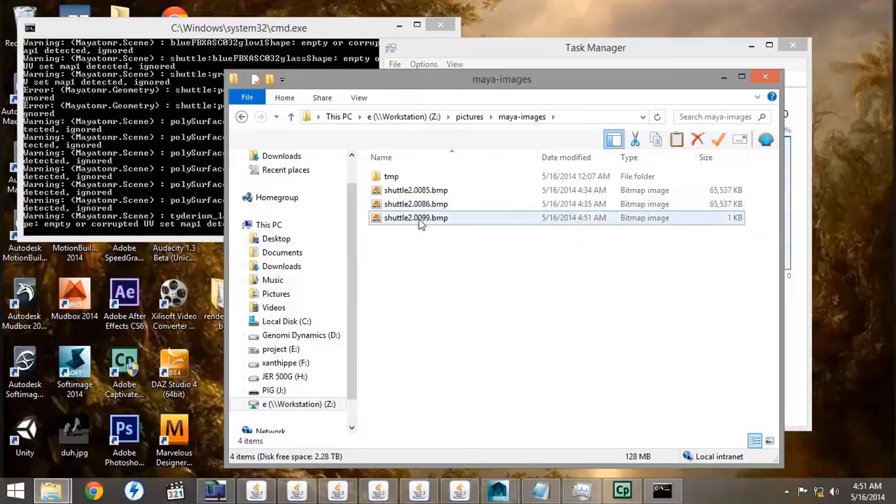
- Watch CPU until shuttle2.0099.bmp and shuttle2.0100.bmp reach 65,537 KB, then select shuttle2.0100.bmp
left_click_drag(422, 84, 195, 275)
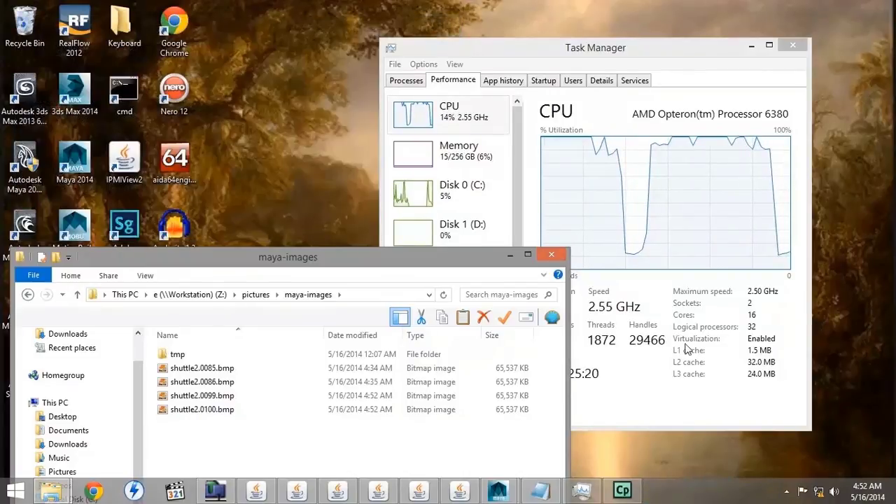
left_click(231, 410)
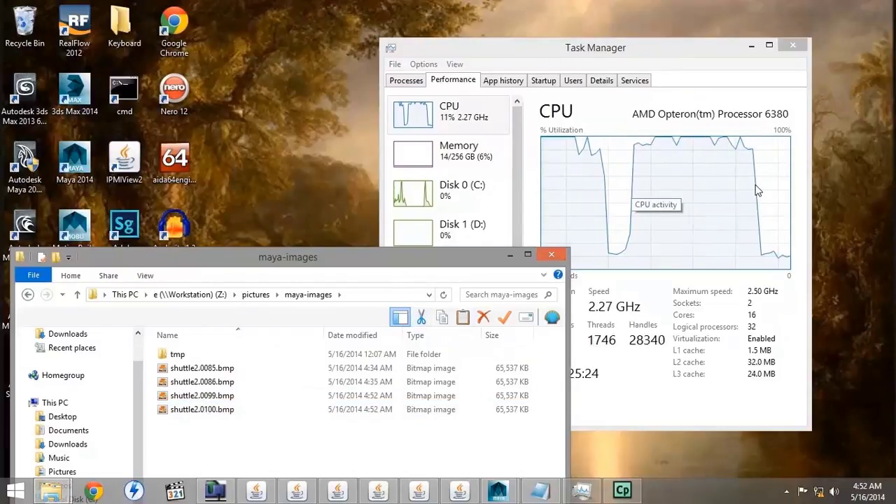
left_click(198, 412)
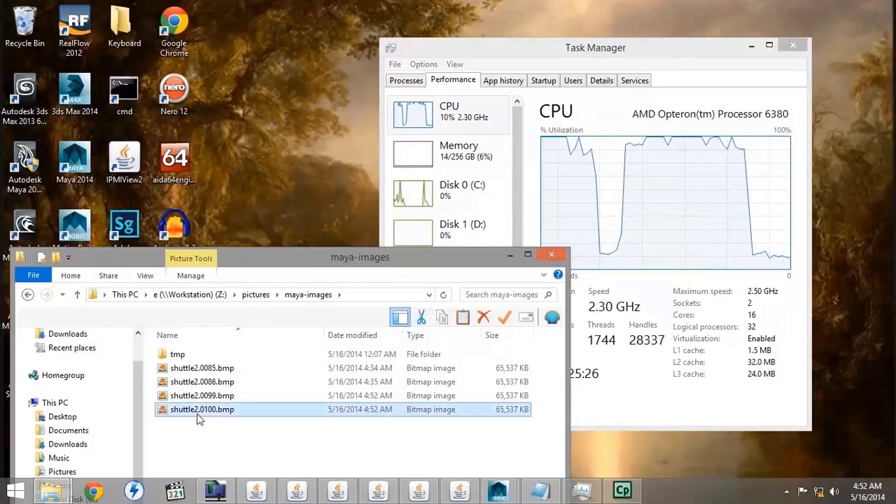
- Open shuttle2.0100.bmp in Windows Photo Viewer to see the rendered shuttle
double_click(199, 412)
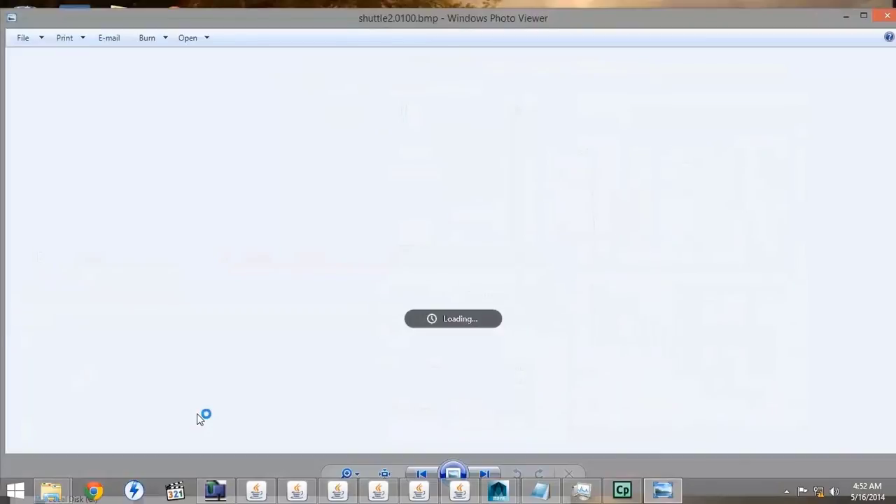